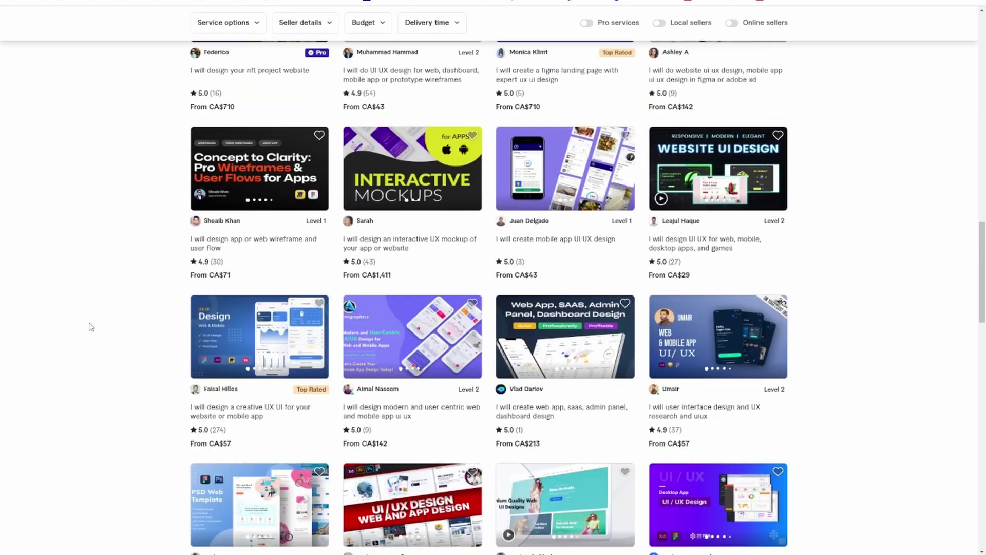
scroll(91, 327, "down", 5)
Go to page 4 of the Fiverr UX design gig results and browse its listings.
left_click(457, 466)
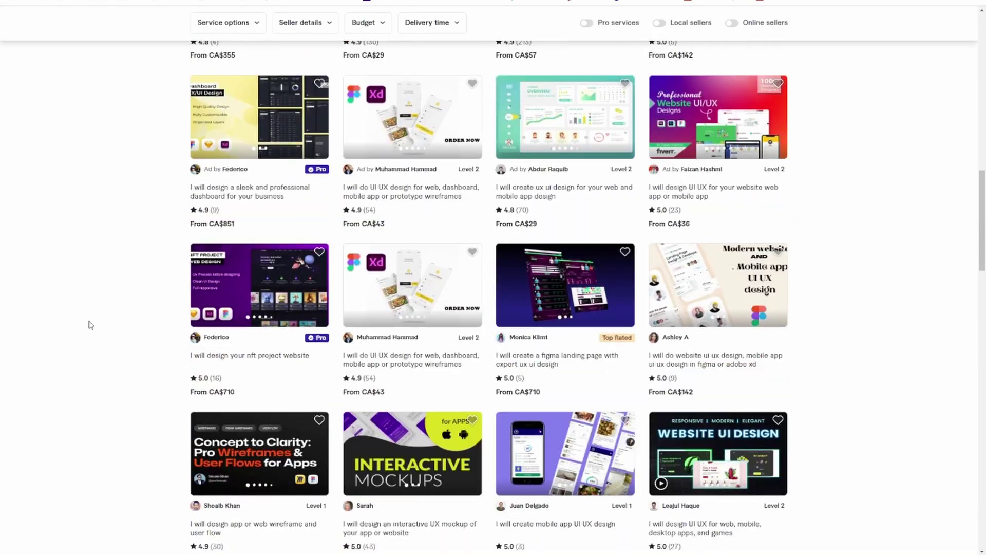
scroll(91, 326, "down", 15)
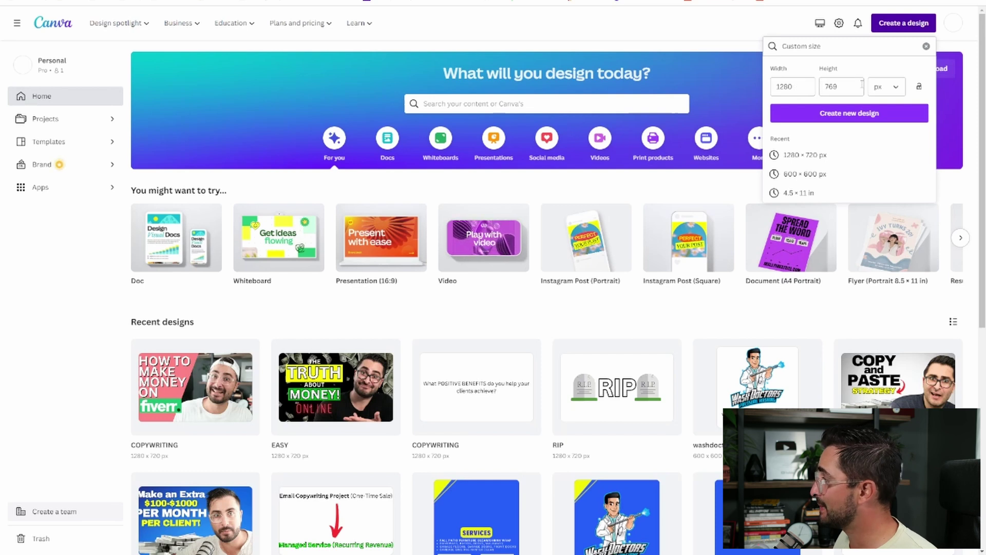
Create the blank 1280 × 769 px design and bring up the previously uploaded images.
left_click(841, 114)
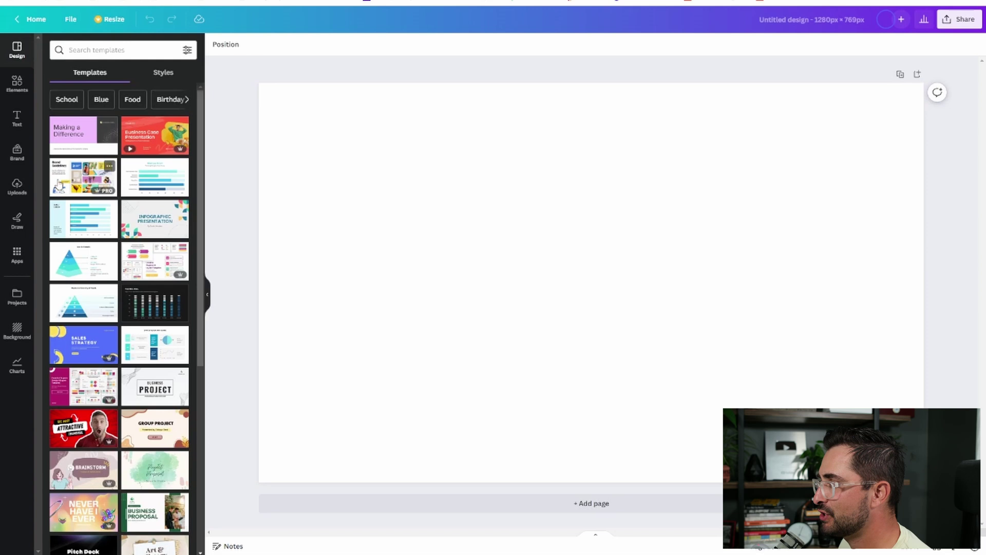
left_click(15, 193)
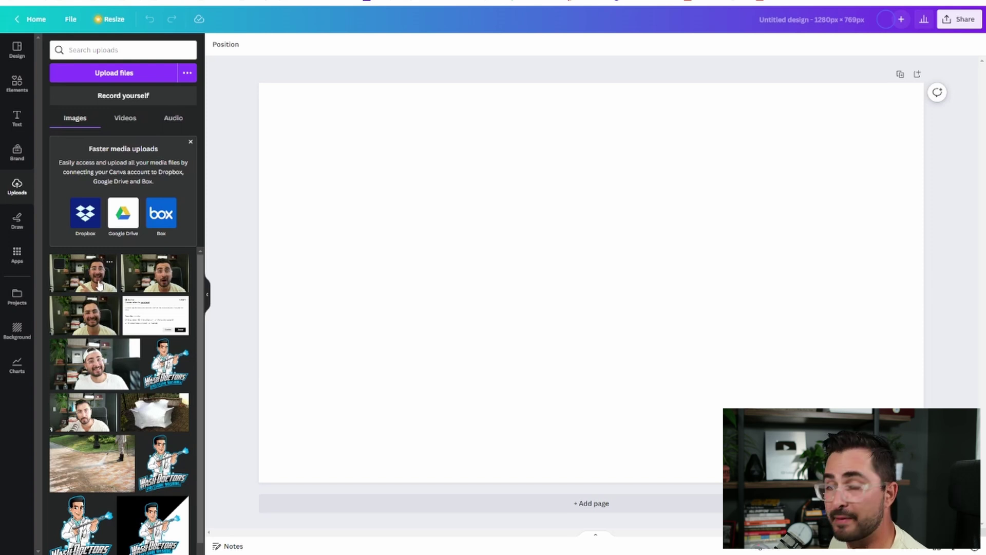
Add the surprised-face photo and enlarge it past the page's right and bottom edges.
left_click(176, 293)
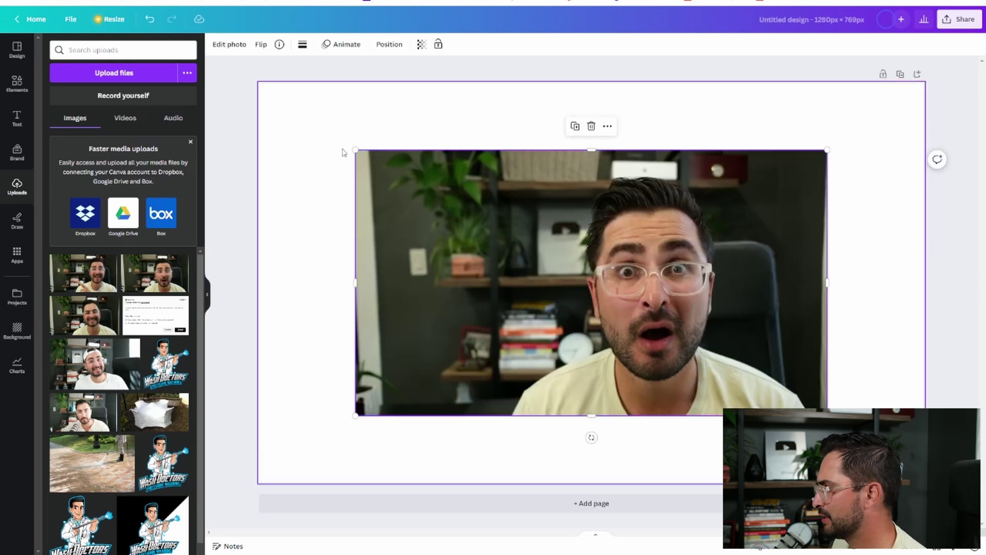
left_click_drag(351, 150, 236, 83)
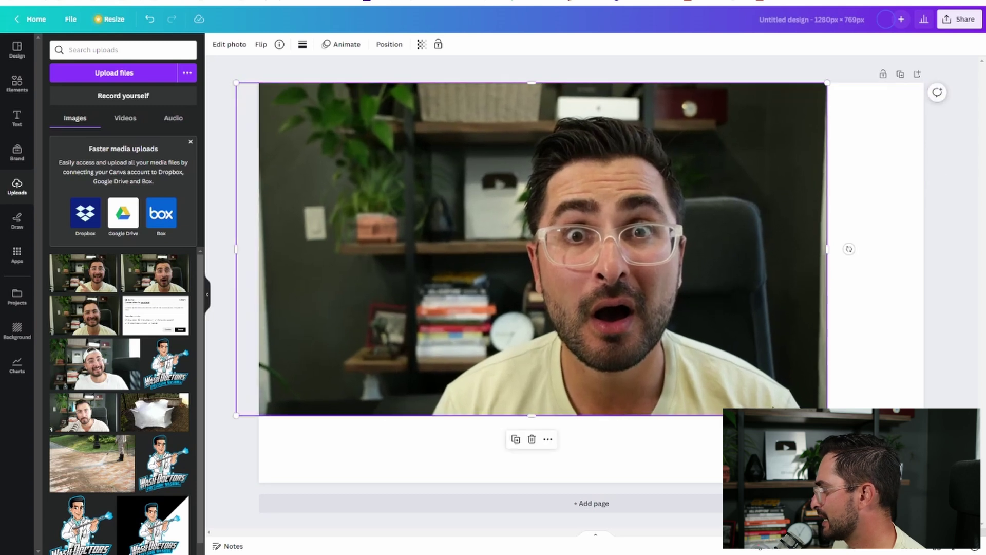
left_click_drag(827, 415, 958, 489)
Remove the photo's background with BG Remover, leaving a cut-out.
left_click(232, 45)
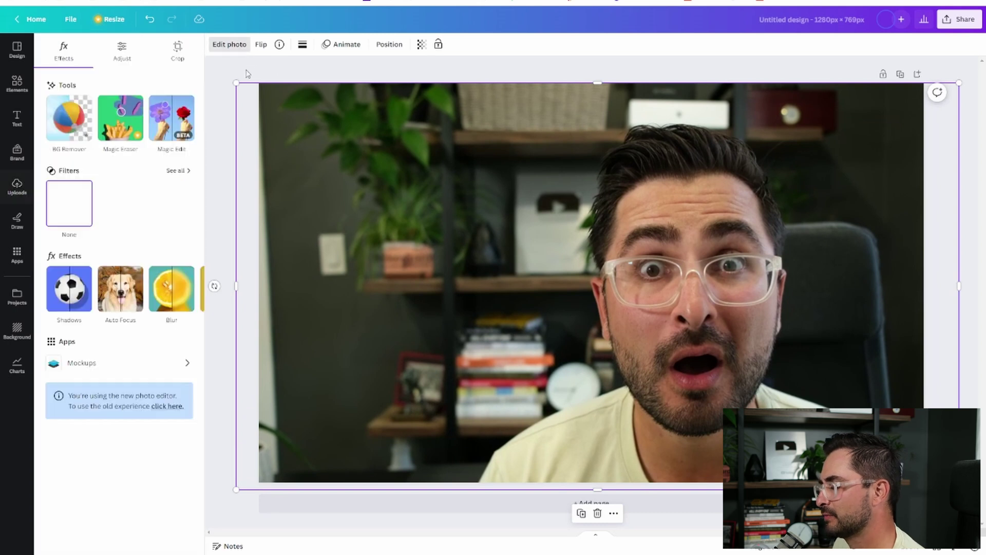
left_click(235, 46)
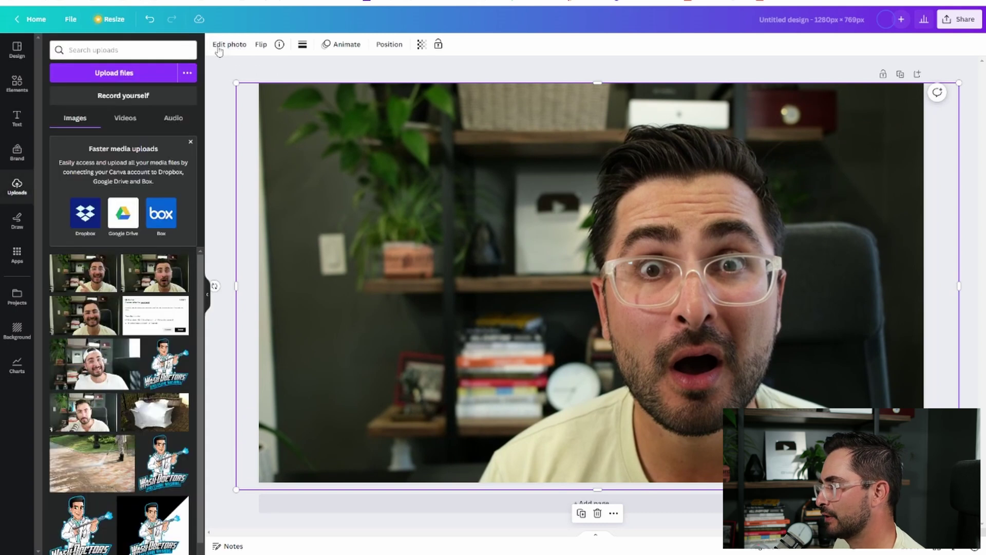
left_click(226, 45)
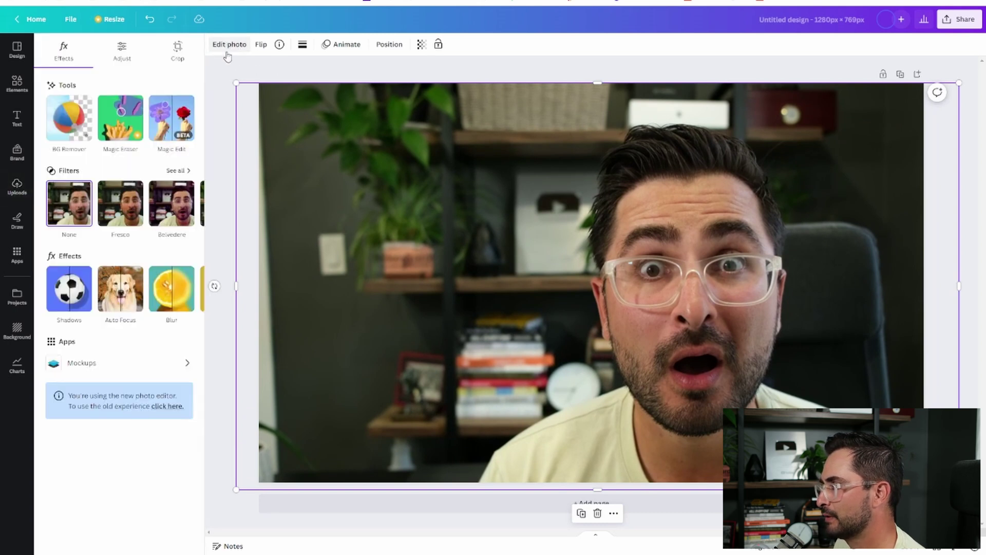
left_click(74, 123)
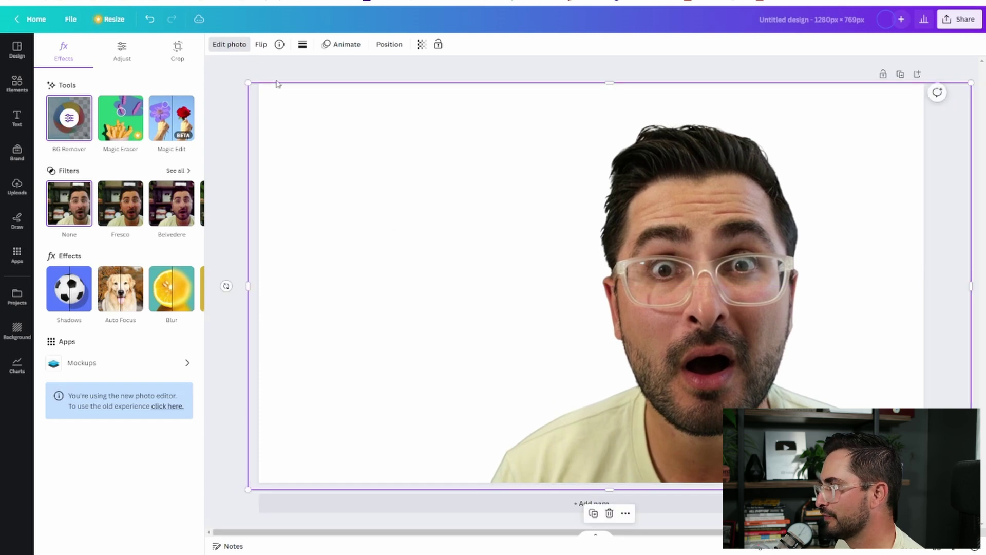
left_click(262, 68)
left_click(263, 67)
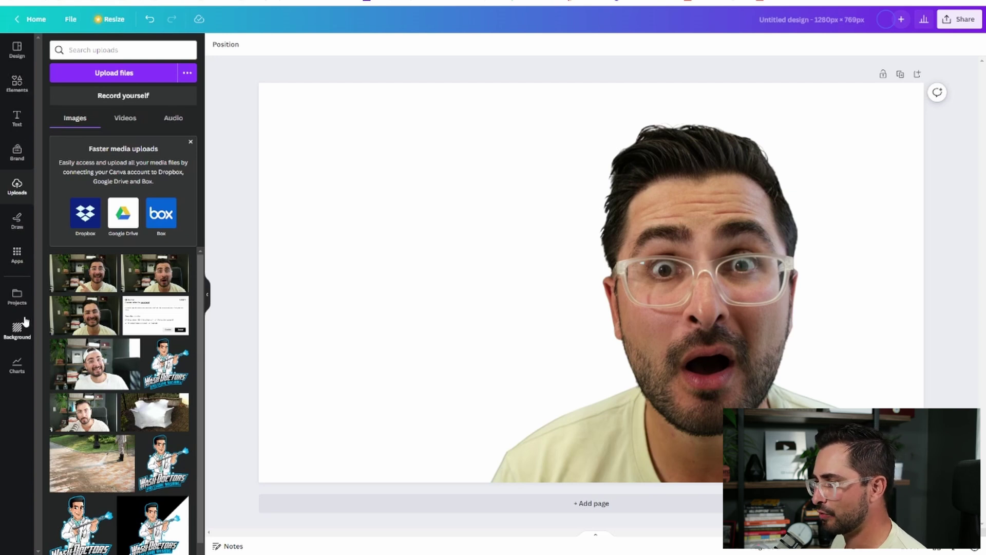
Search backgrounds for 'dark blue gradient' and apply the blue gradient tile behind the face.
left_click(17, 330)
left_click(126, 48)
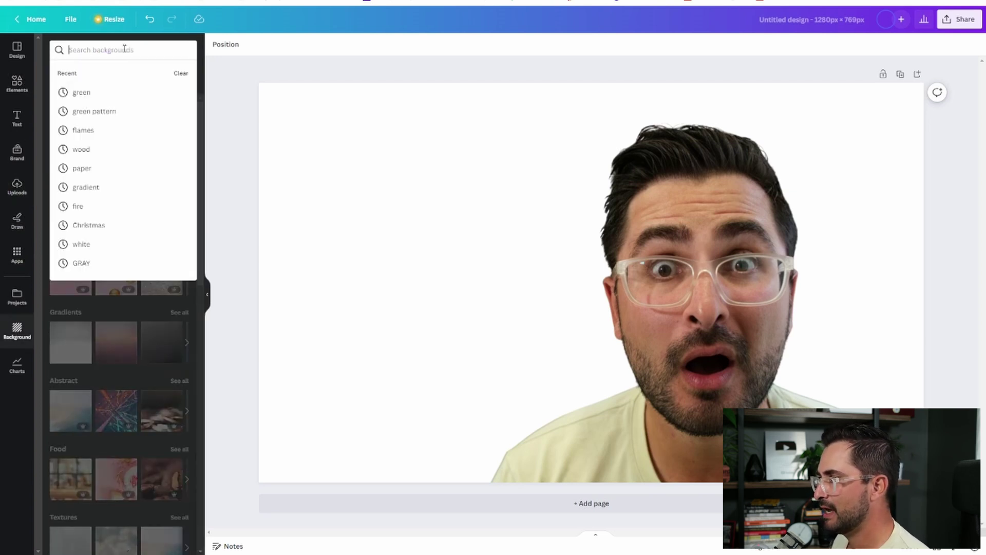
type("gre")
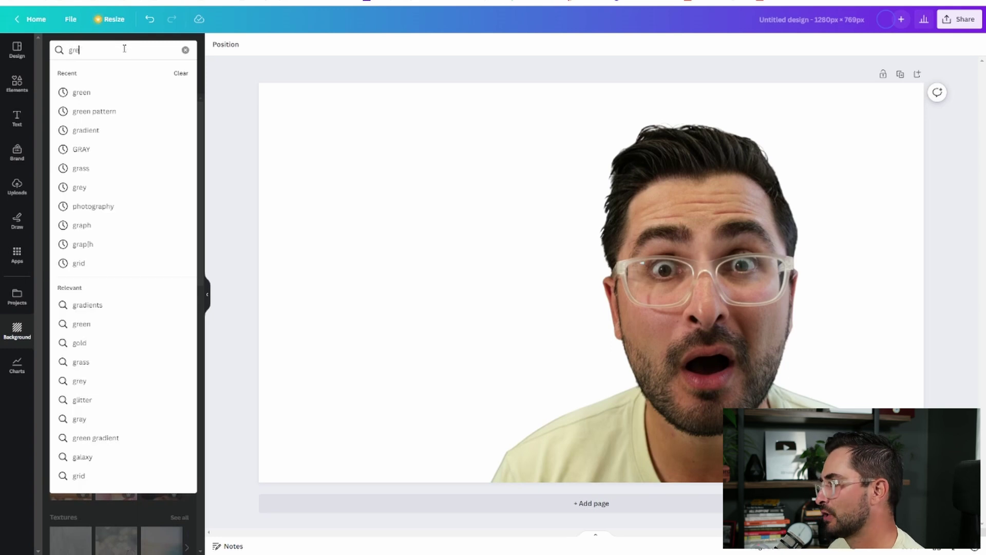
type("en gradient")
key("Return")
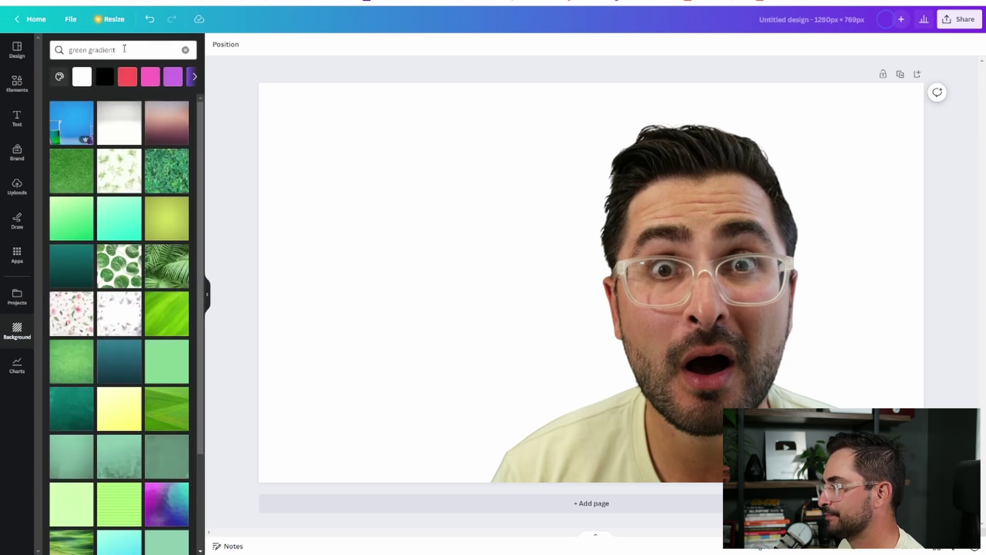
left_click(98, 50)
key("BackSpace")
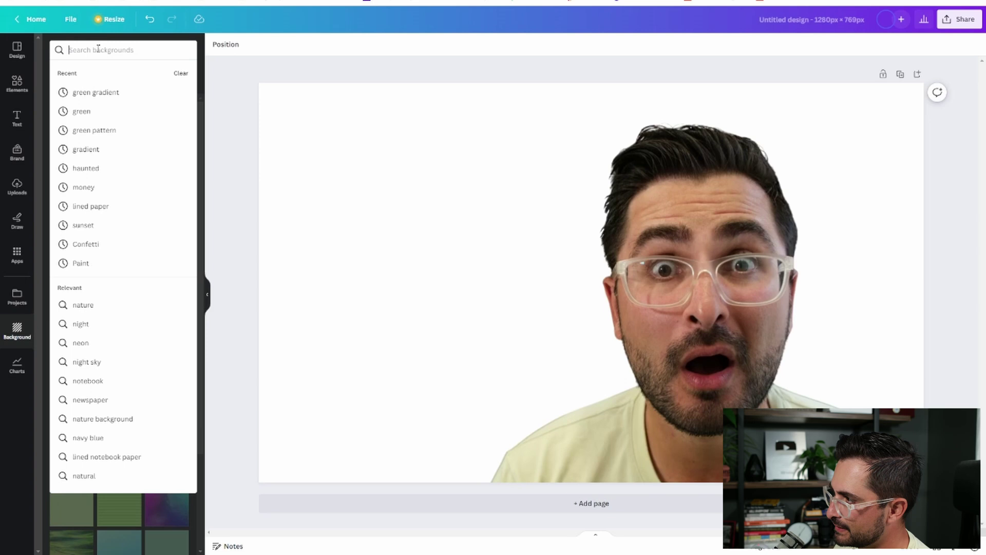
type("dark blue gradient")
key("Return")
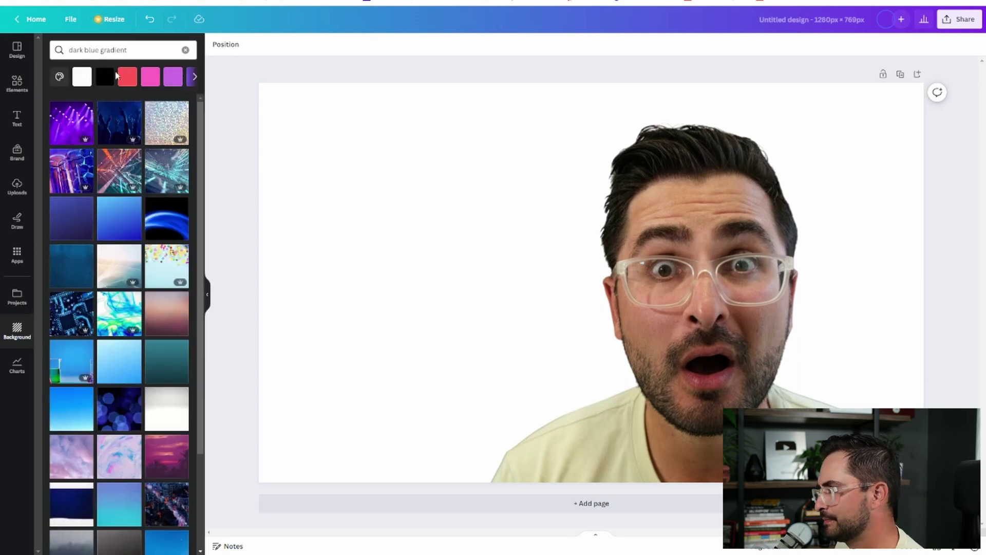
left_click(119, 218)
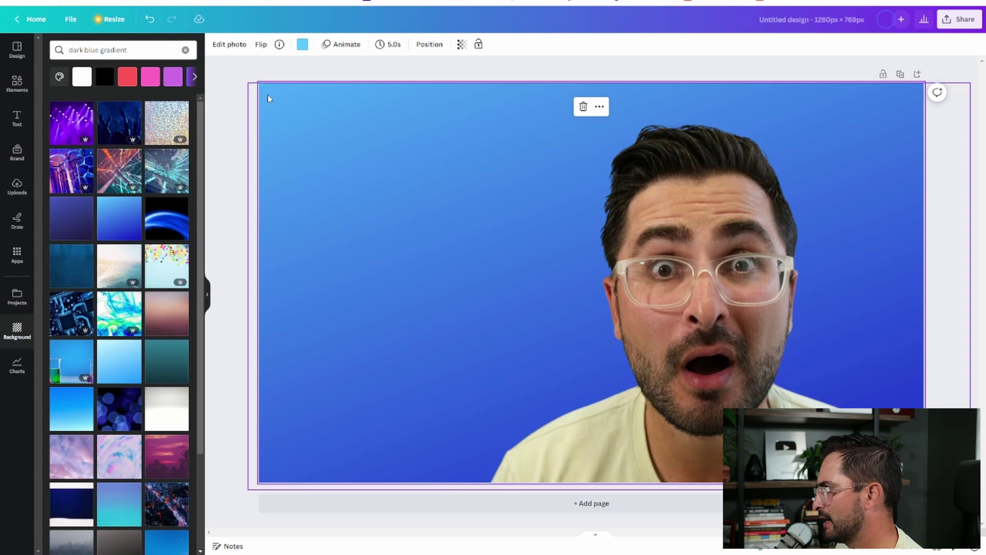
left_click(970, 226)
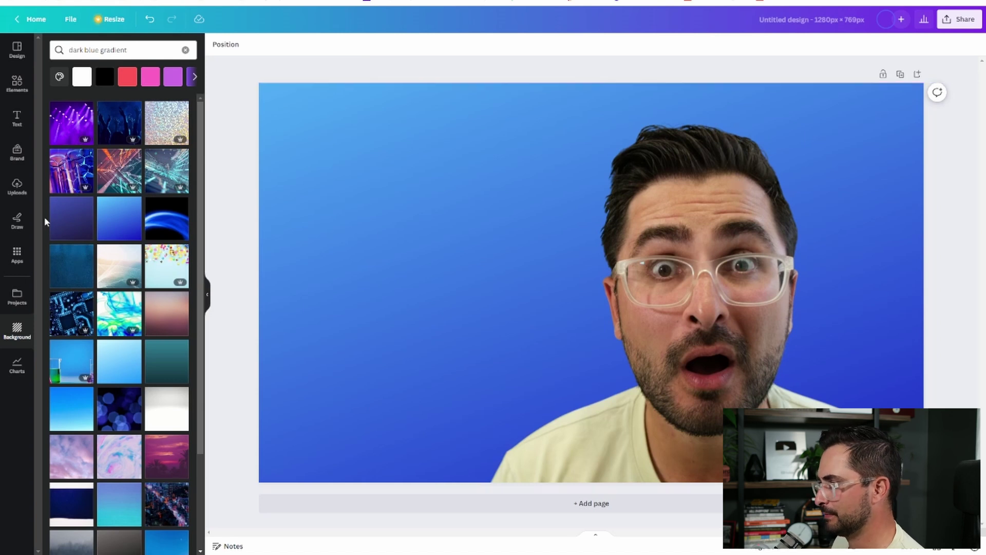
left_click(21, 128)
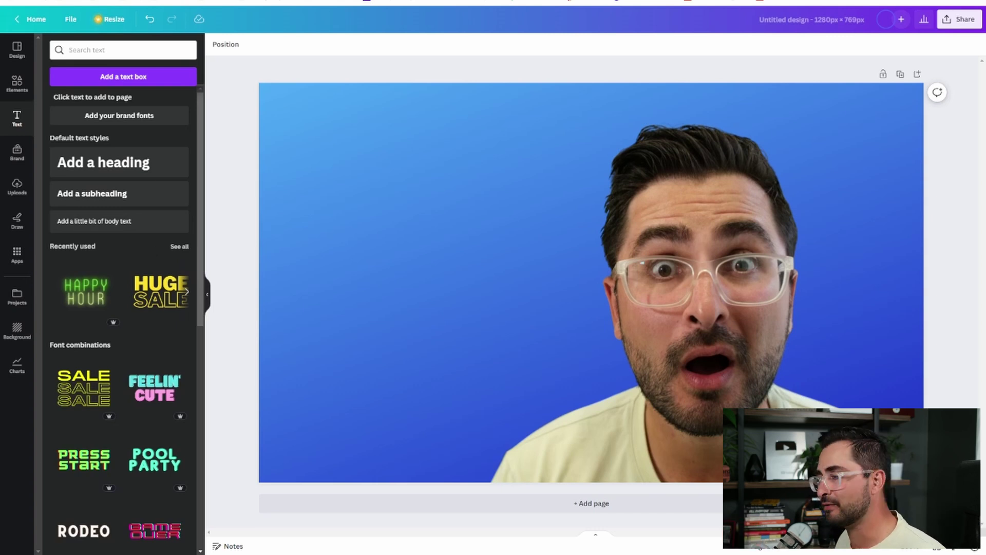
Add an 'EMAIL COPYWRITING' heading, shrink it to about size 42 and move it top-left.
left_click(169, 166)
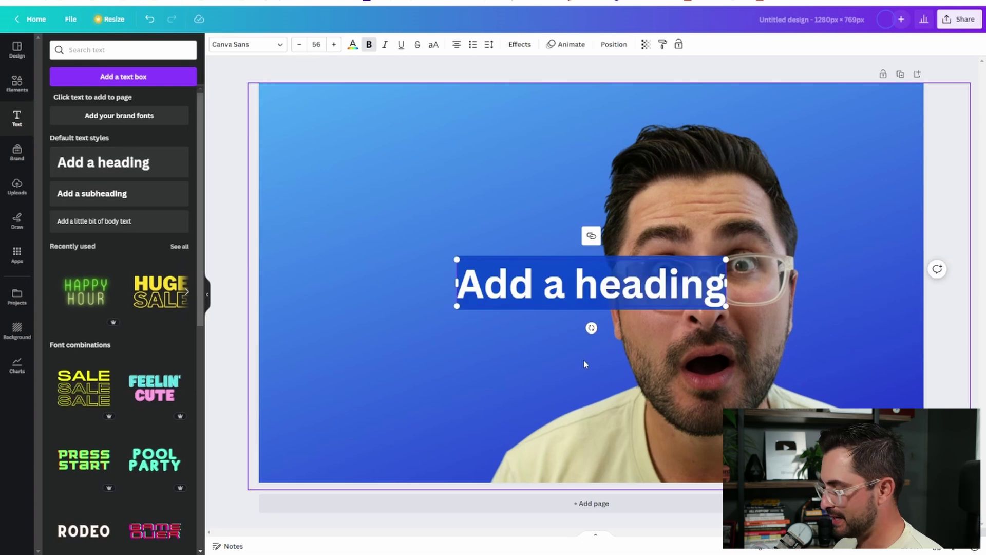
type("EMAIL")
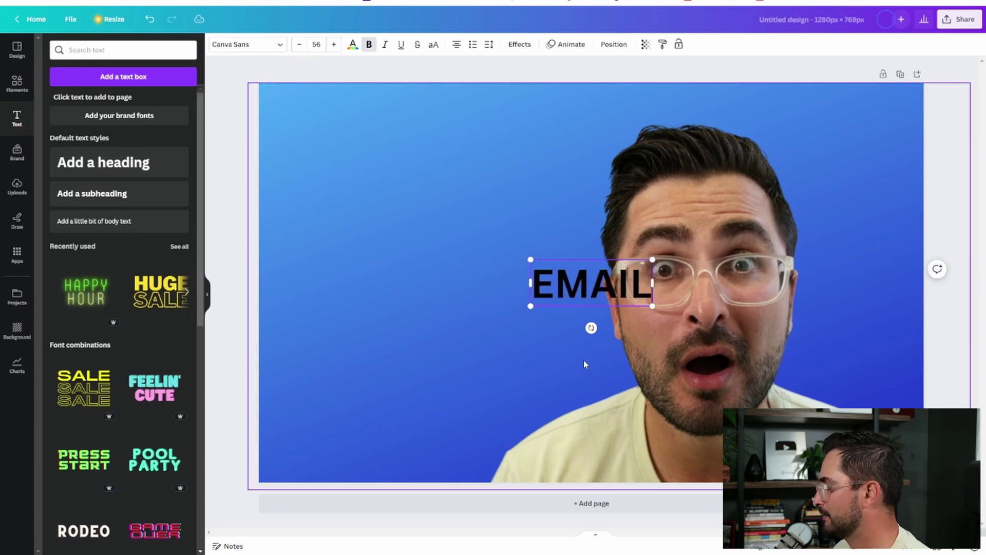
type(" COPYWRITING")
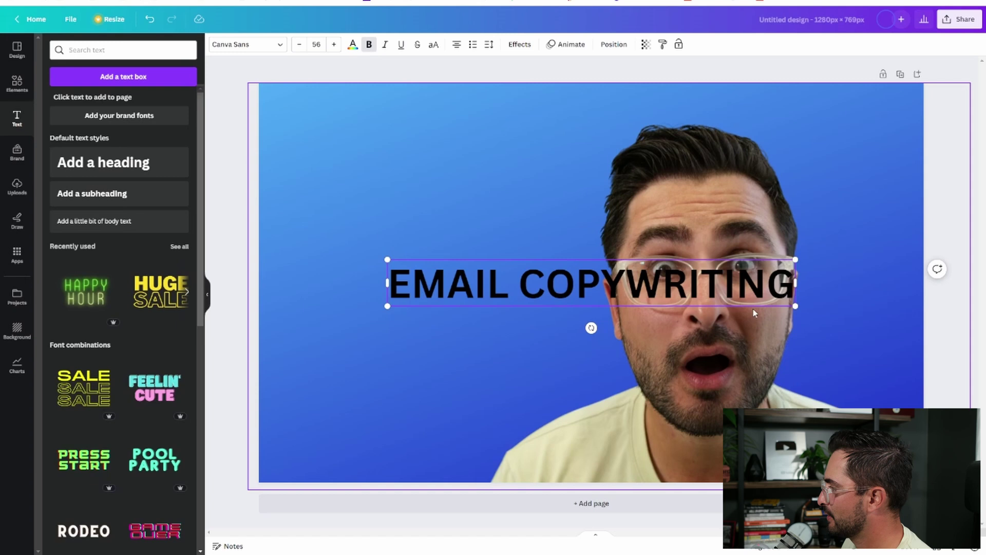
left_click_drag(795, 306, 707, 273)
left_click_drag(595, 295, 503, 179)
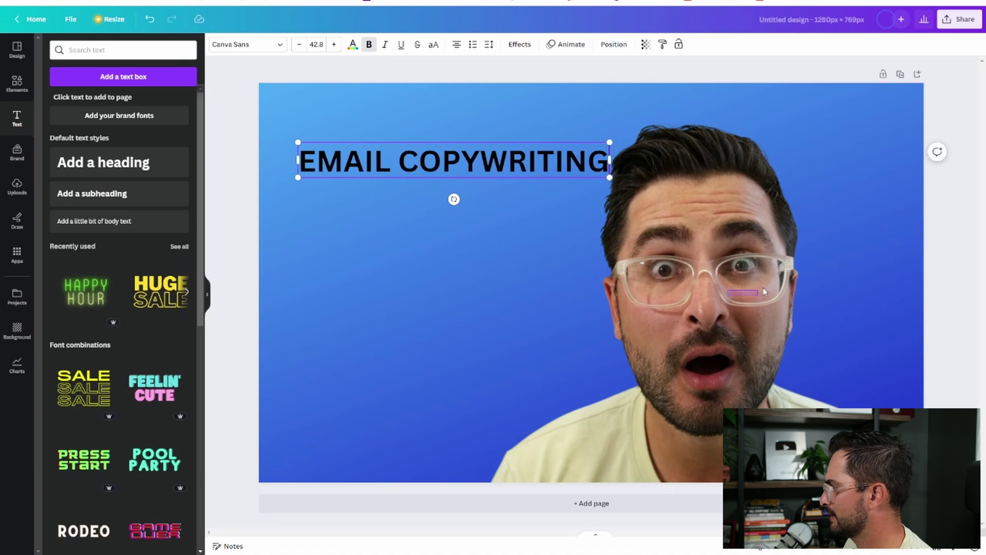
Shift the face photo further right and enlarge it beyond the page top.
double_click(567, 344)
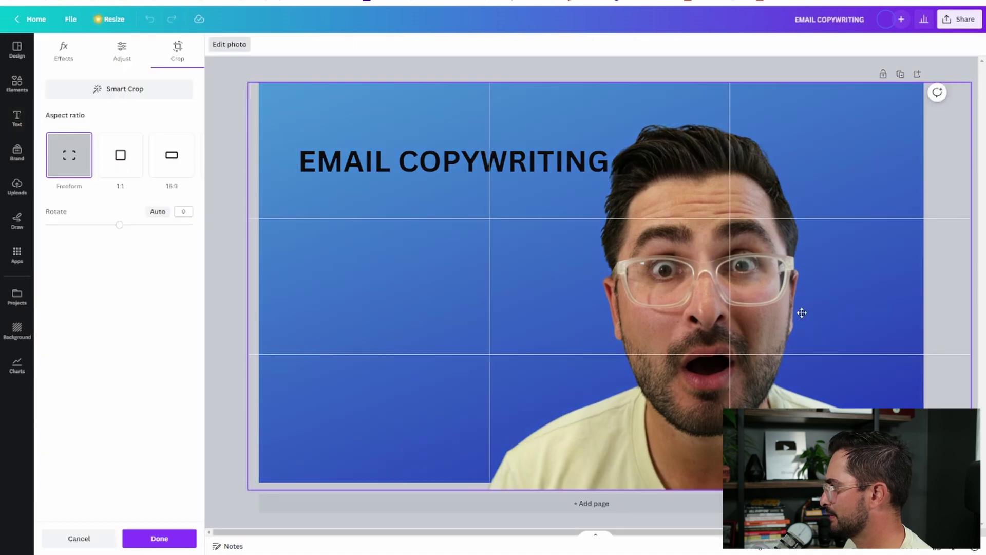
left_click(701, 294)
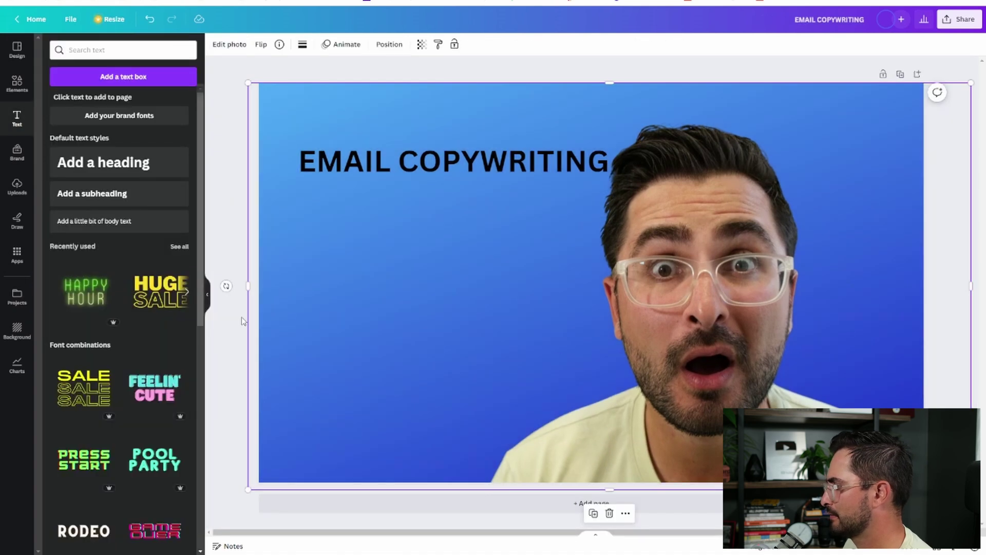
left_click_drag(677, 338, 753, 338)
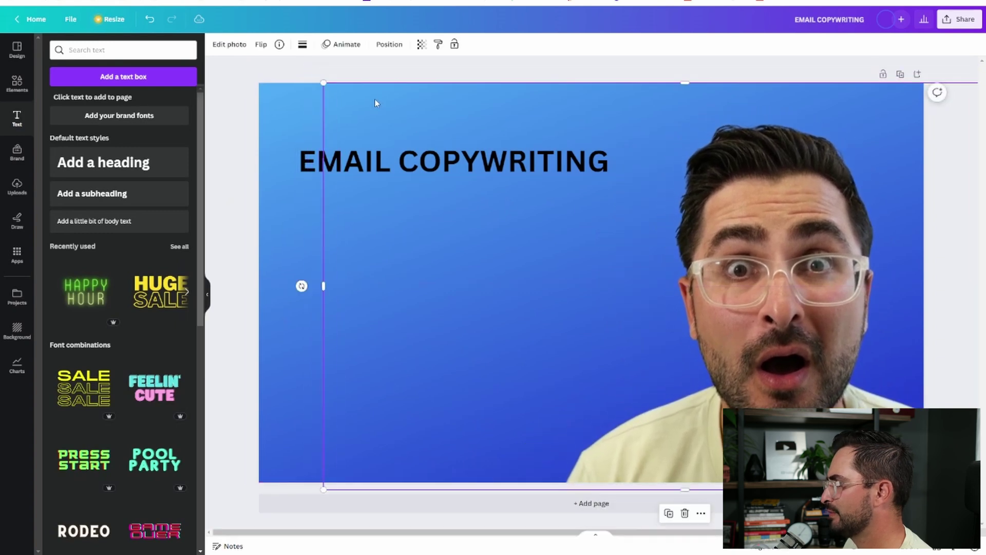
left_click_drag(324, 82, 263, 56)
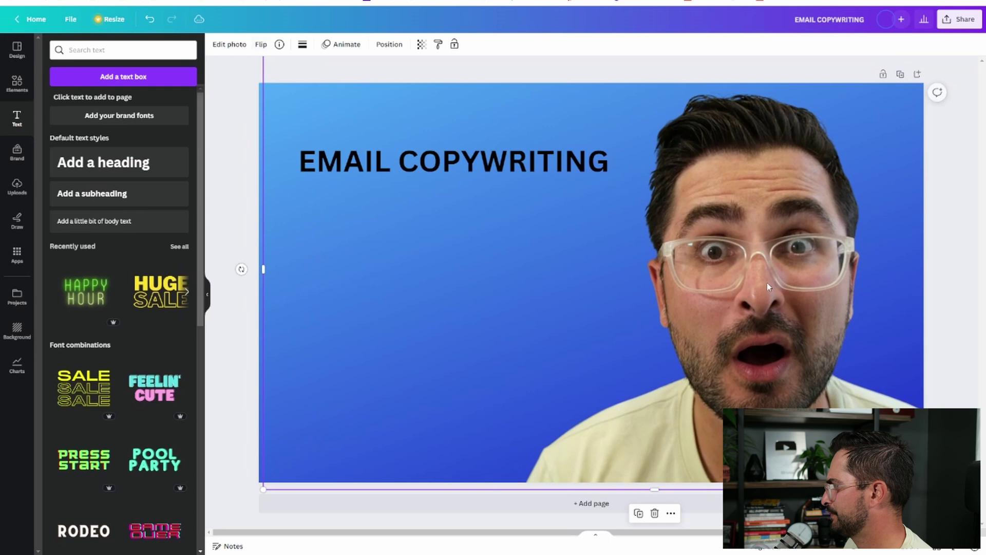
Set the heading in Impact at about size 70.8 and move it up and left.
left_click(509, 177)
left_click(246, 44)
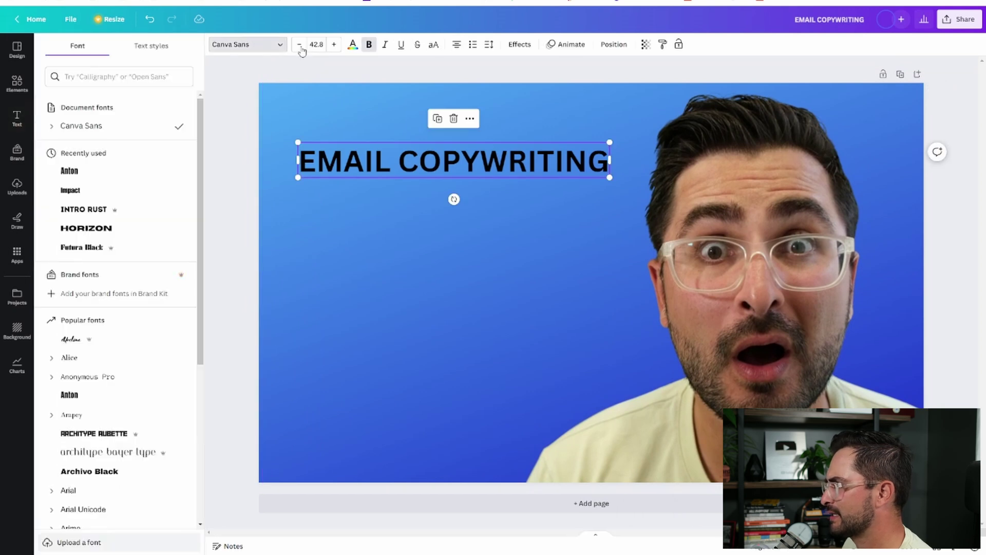
left_click(93, 177)
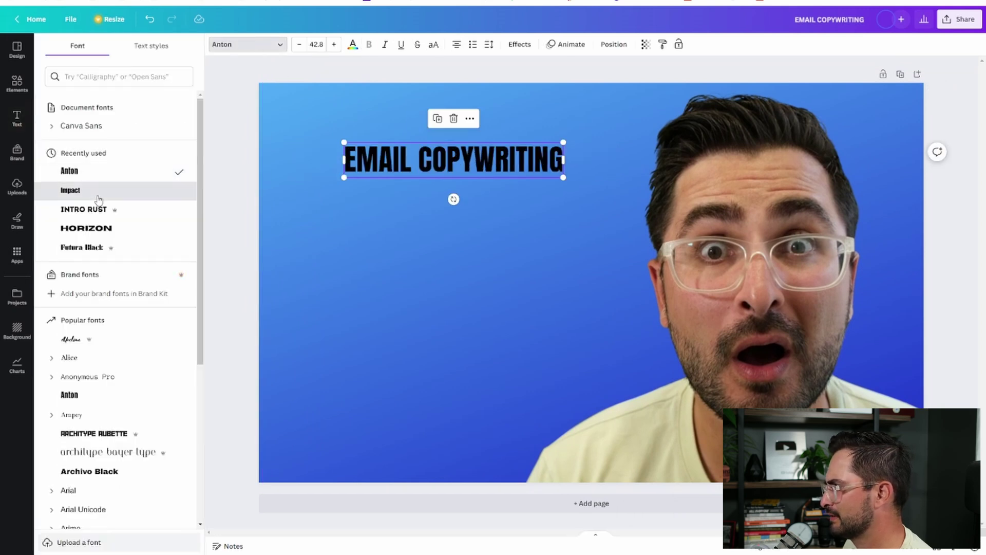
left_click(98, 199)
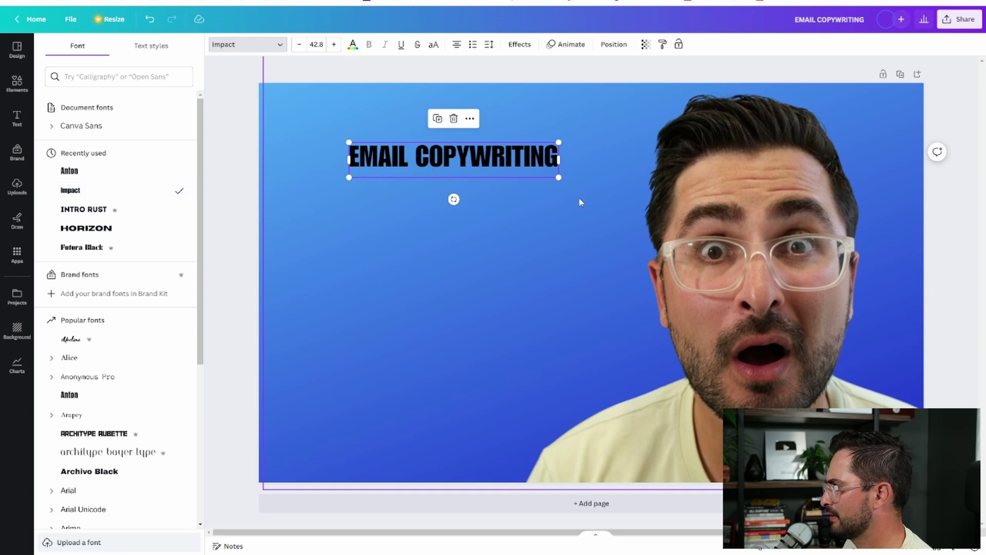
left_click_drag(558, 177, 676, 183)
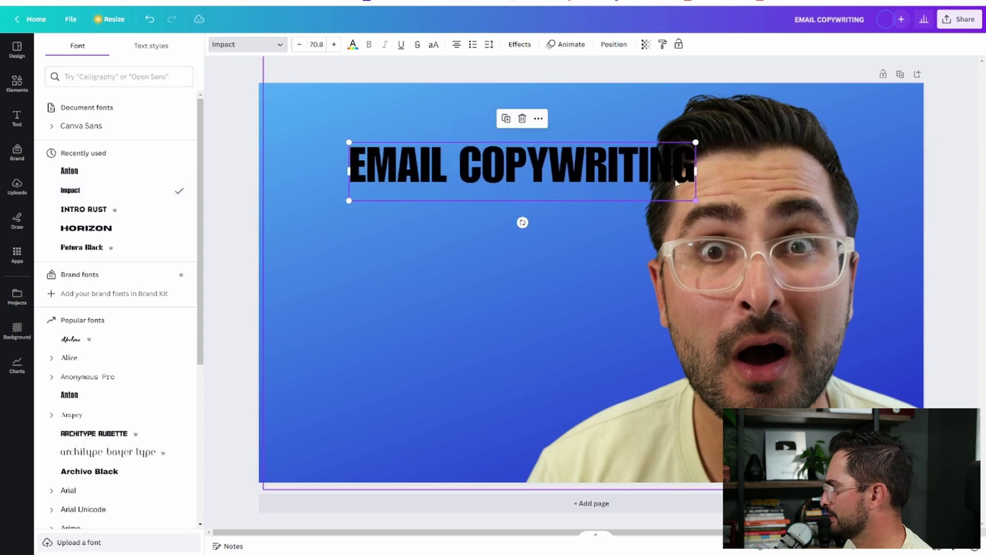
key("Escape")
key("Escape")
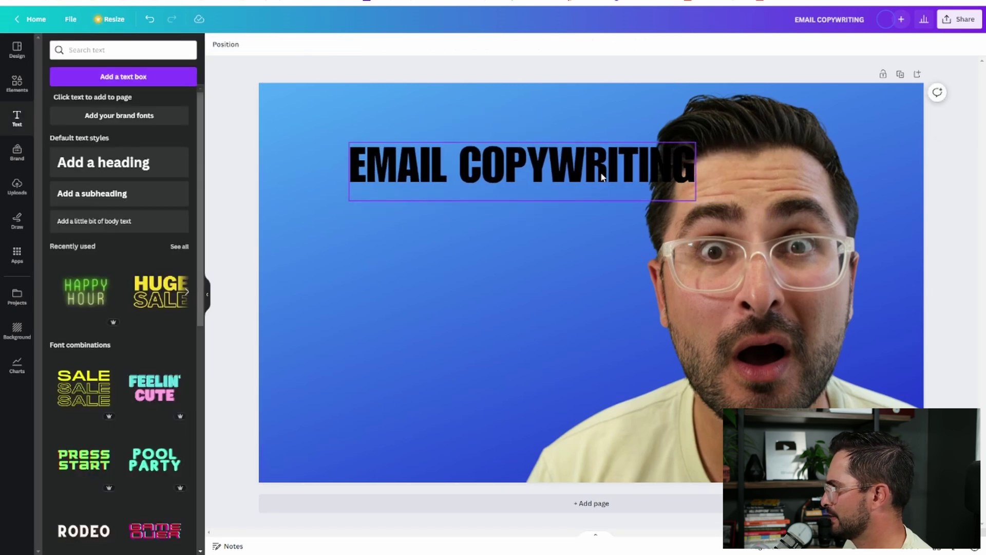
left_click_drag(602, 177, 531, 154)
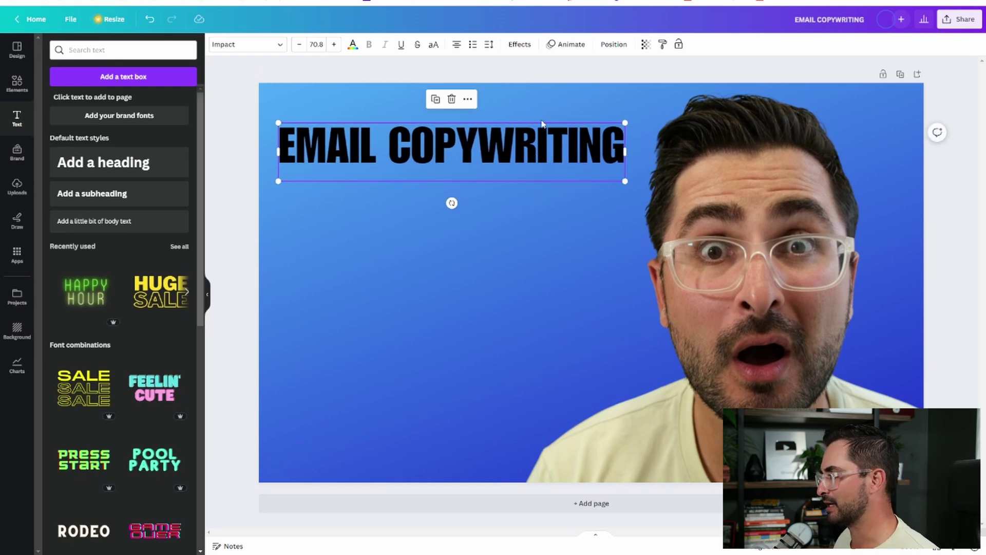
left_click_drag(543, 124, 546, 124)
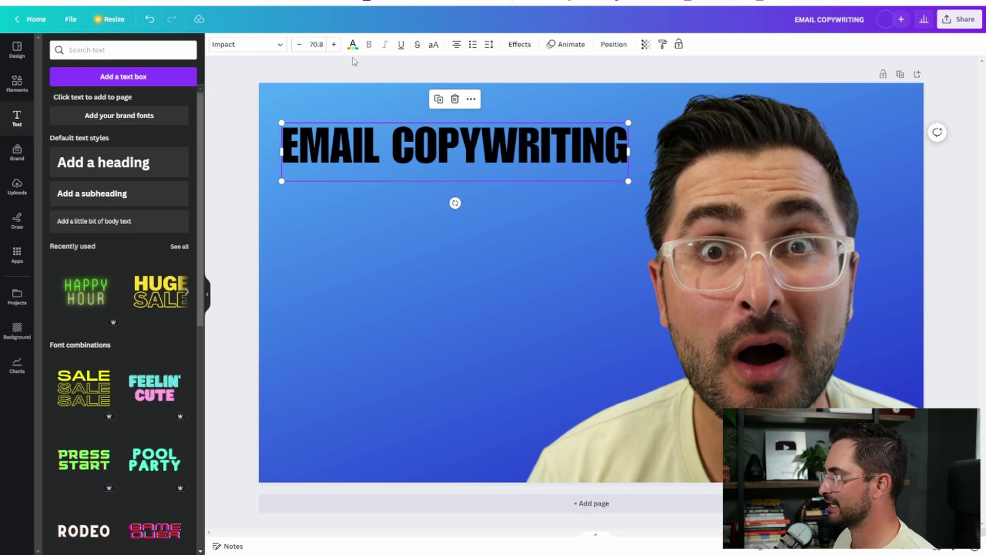
left_click(366, 80)
Change the heading text colour to white.
left_click(421, 157)
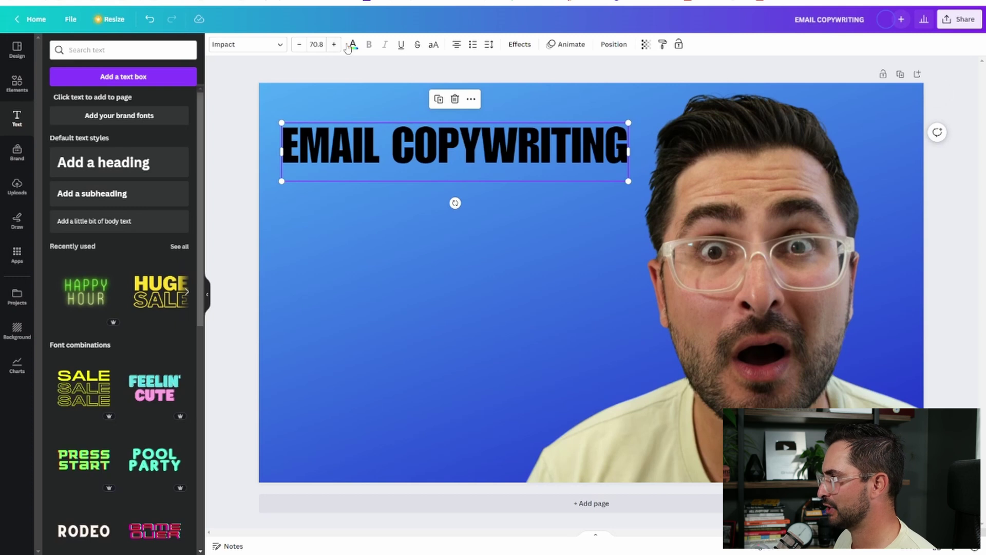
left_click(353, 45)
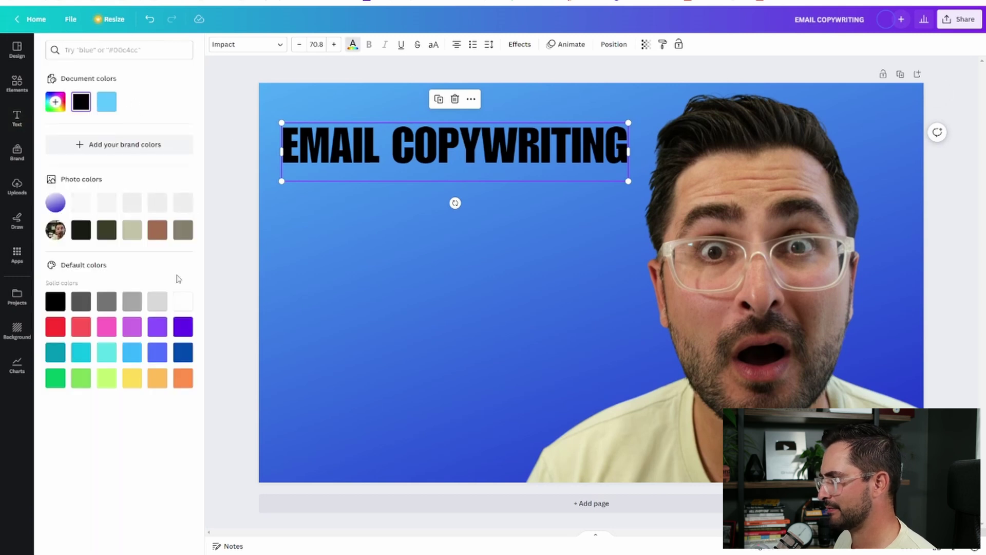
left_click(182, 301)
left_click(257, 242)
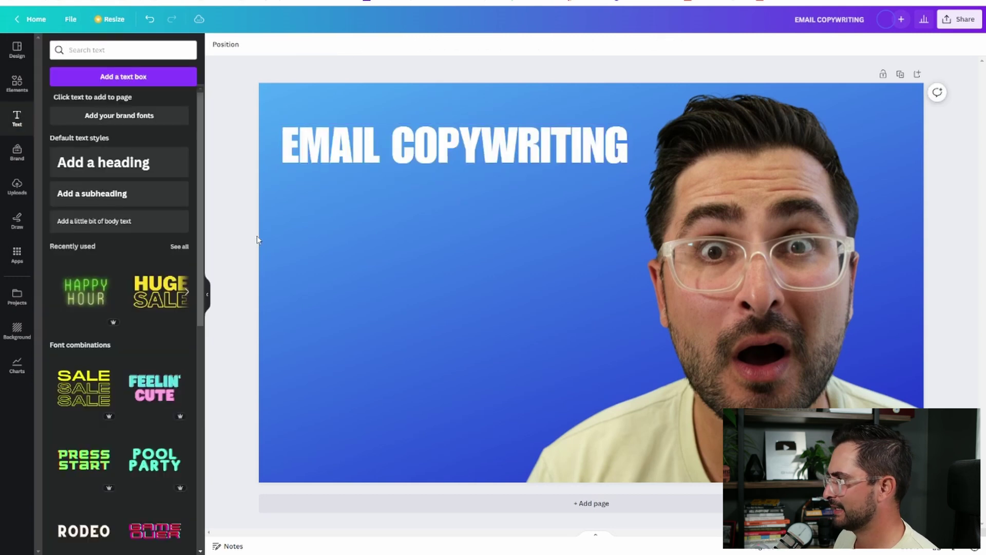
left_click(450, 132)
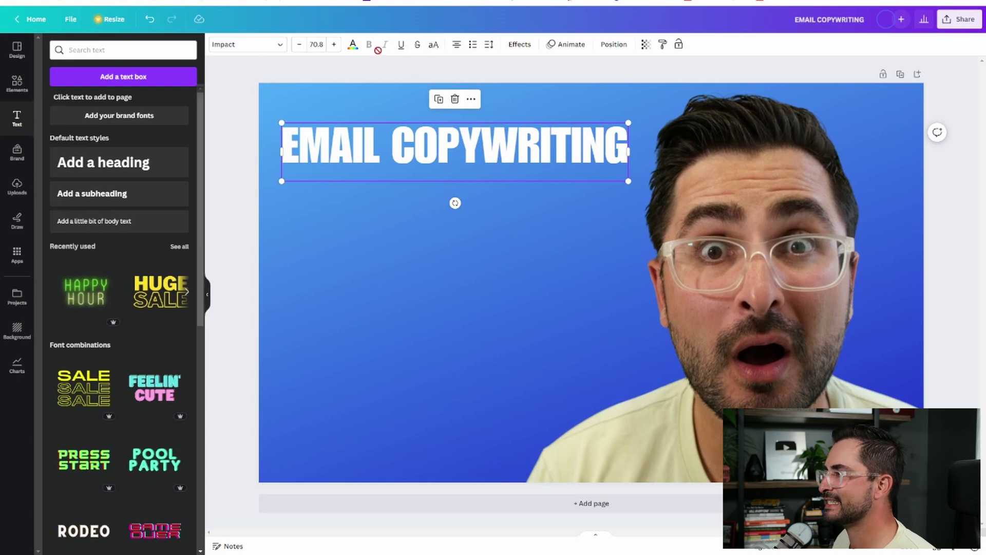
left_click(353, 45)
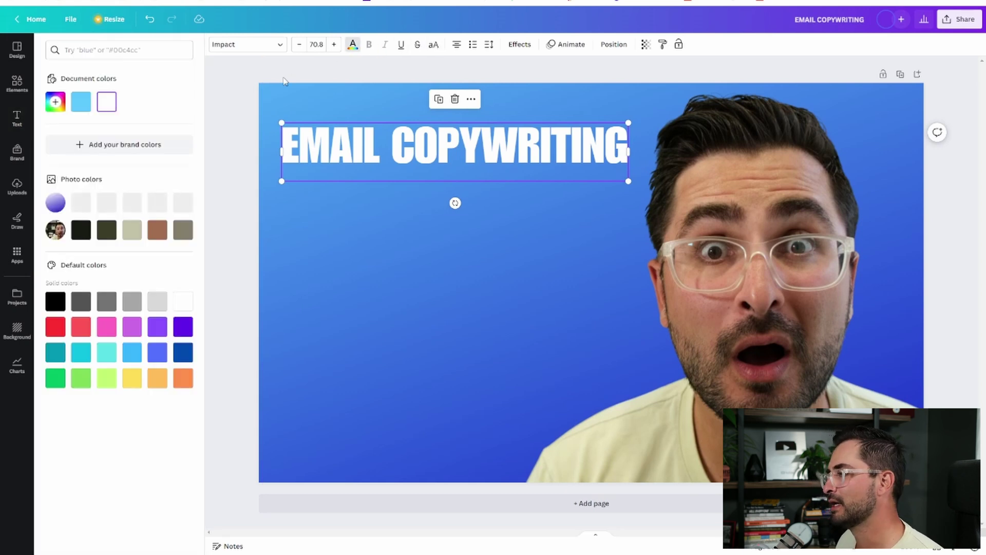
key("Escape")
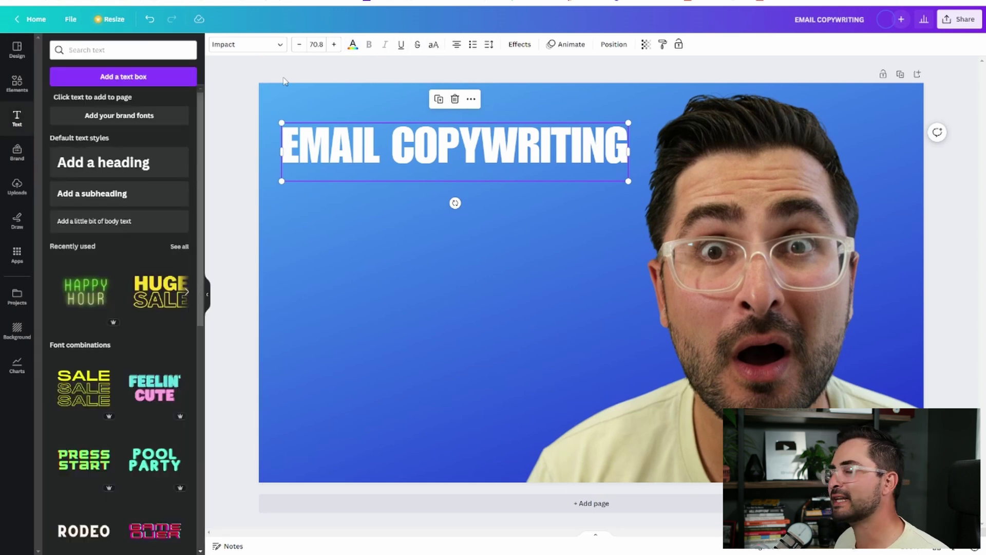
Try Neon, Outline, Splice, Shadow and Lift effects on the heading, then set effects to None.
left_click(522, 49)
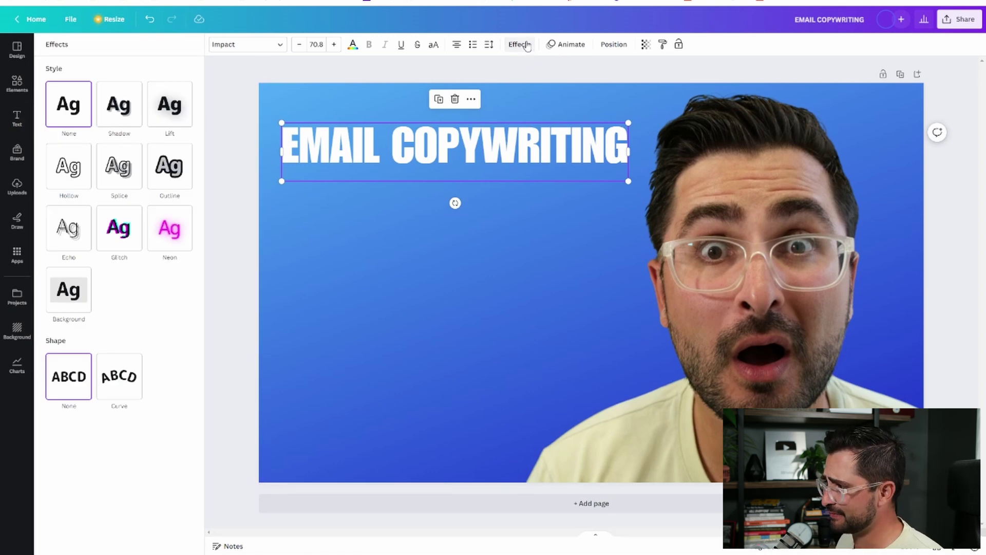
left_click(174, 220)
left_click(175, 181)
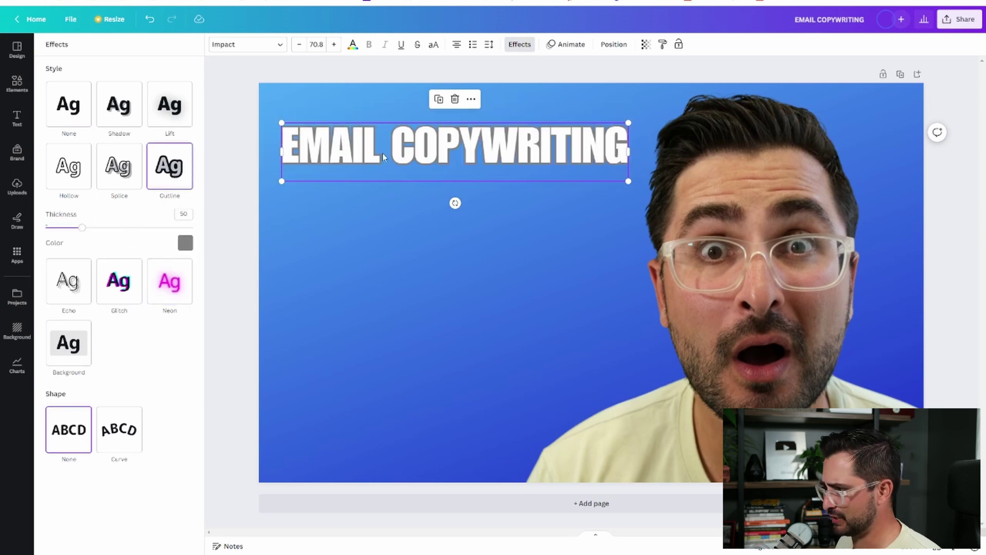
left_click(186, 243)
left_click(56, 398)
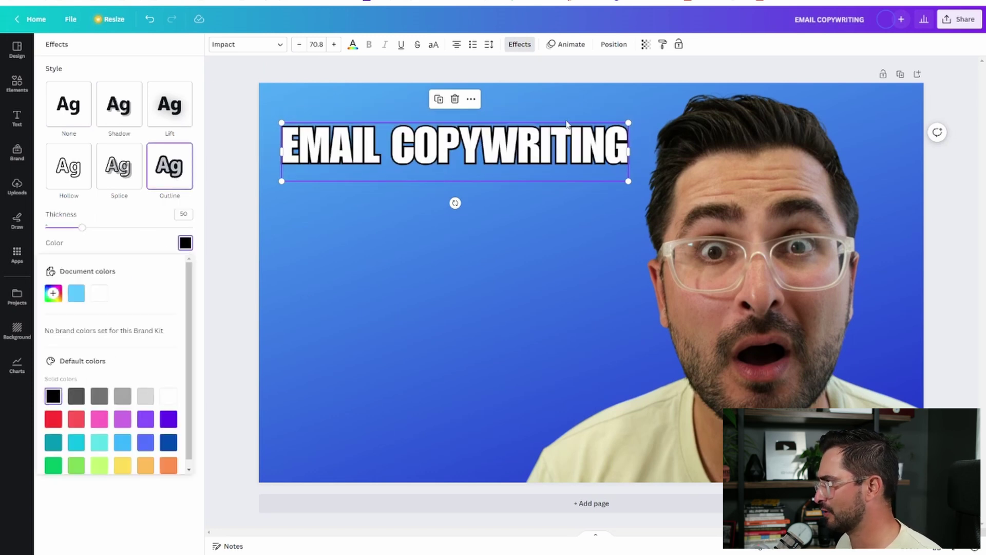
left_click(118, 170)
left_click(120, 106)
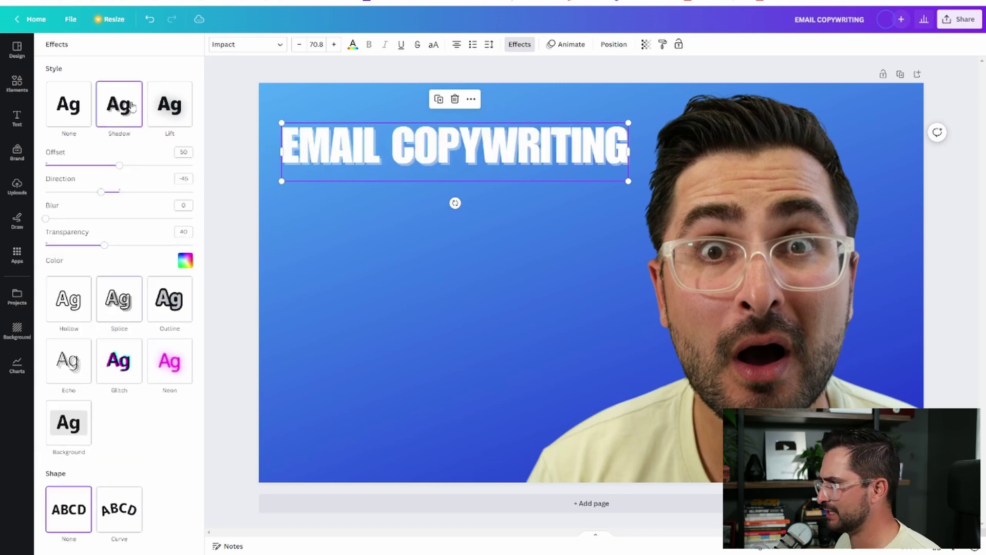
left_click(170, 105)
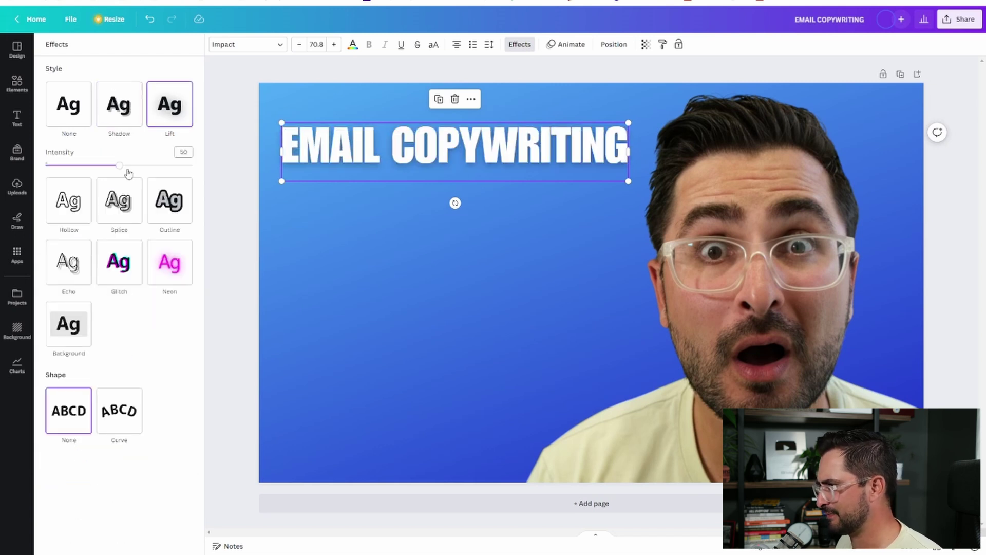
left_click_drag(119, 165, 193, 166)
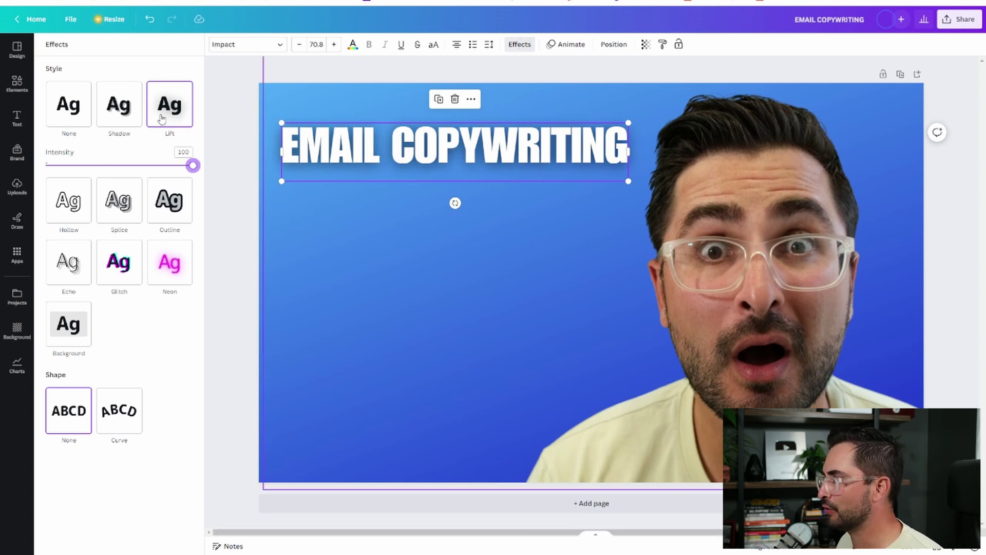
left_click(68, 104)
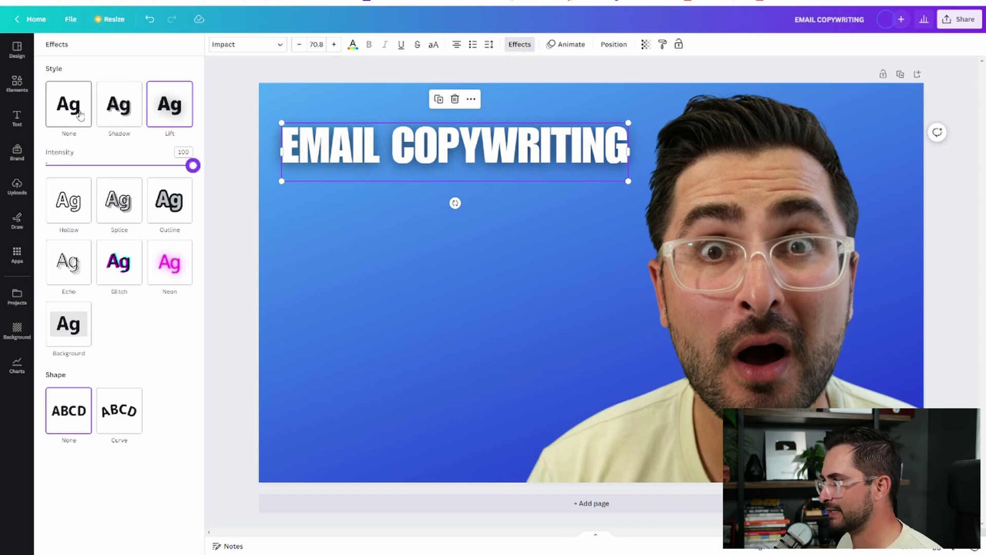
key("Escape")
left_click(401, 74)
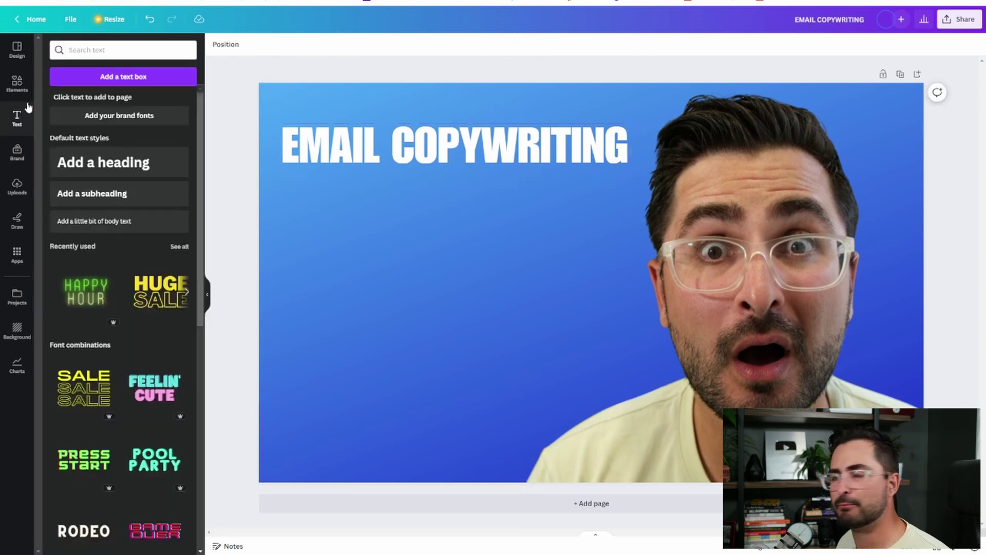
Add a square, stretch it behind the heading and colour it bright yellow #FFED00.
left_click(31, 81)
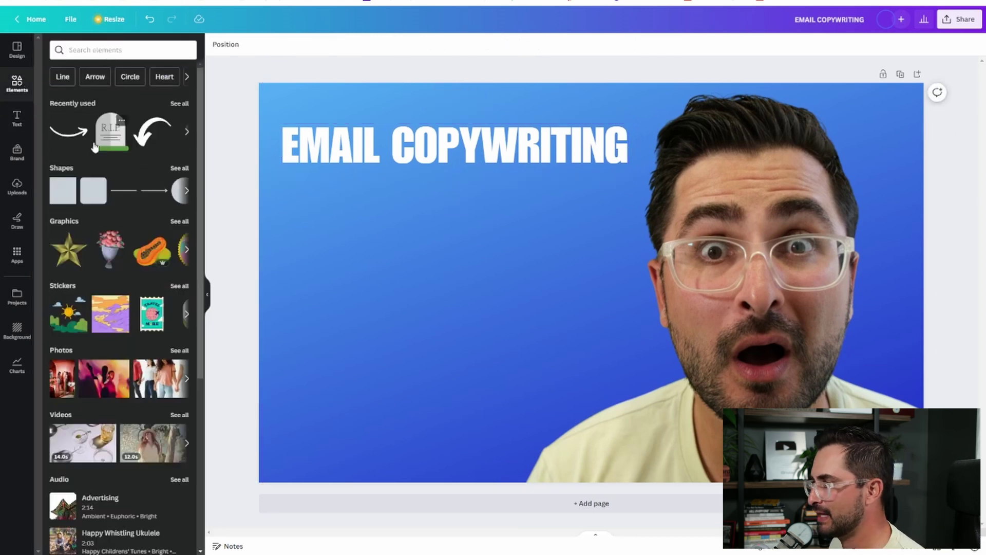
left_click(64, 200)
left_click_drag(584, 304, 330, 199)
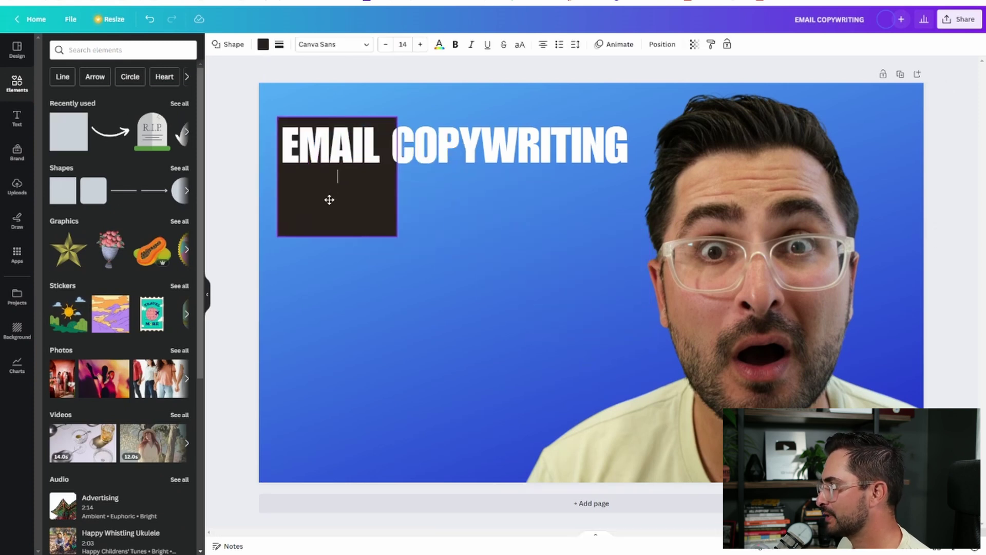
left_click_drag(513, 184, 636, 192)
left_click_drag(447, 239, 457, 171)
left_click(263, 44)
left_click(56, 101)
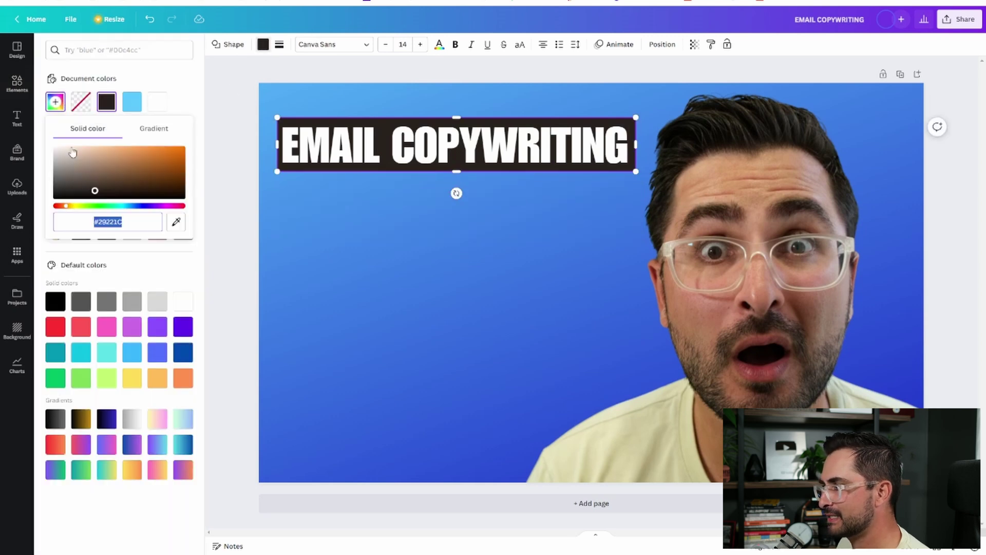
left_click_drag(83, 207, 75, 209)
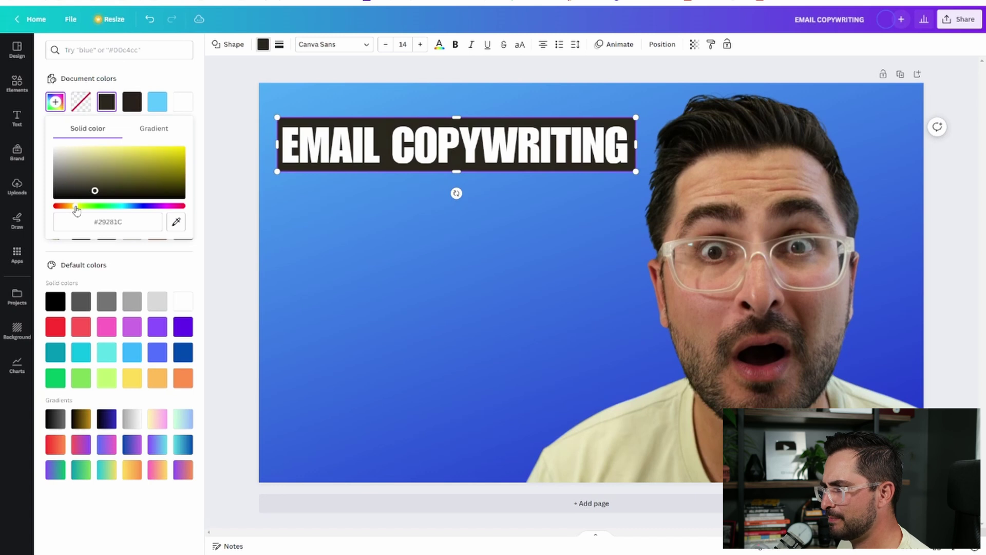
left_click(171, 149)
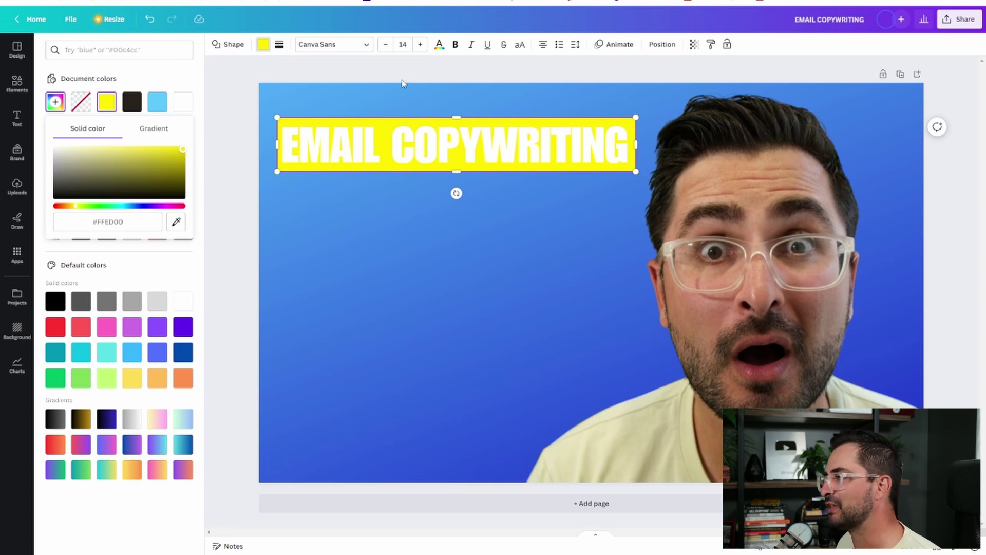
key("Escape")
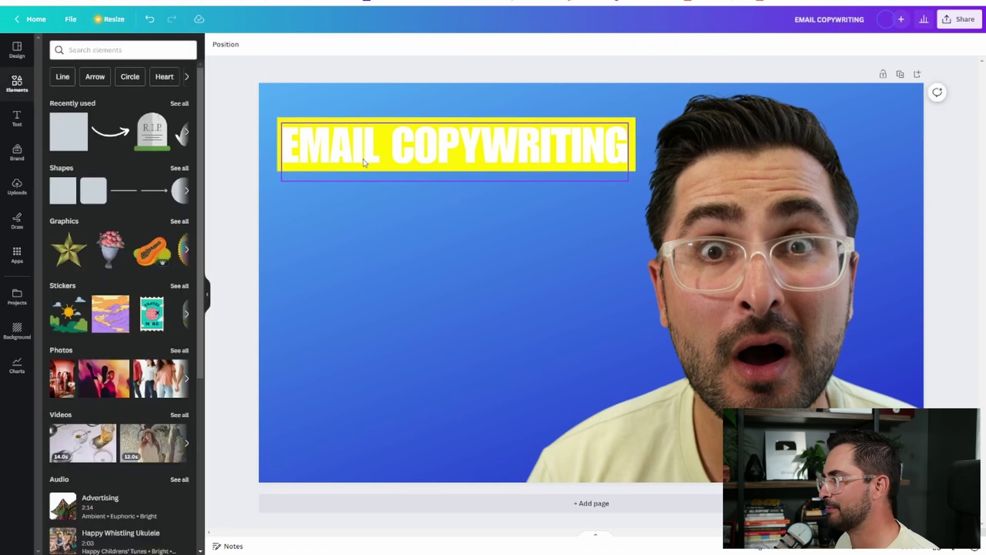
Change the EMAIL COPYWRITING heading text colour to black.
left_click(360, 149)
left_click(353, 46)
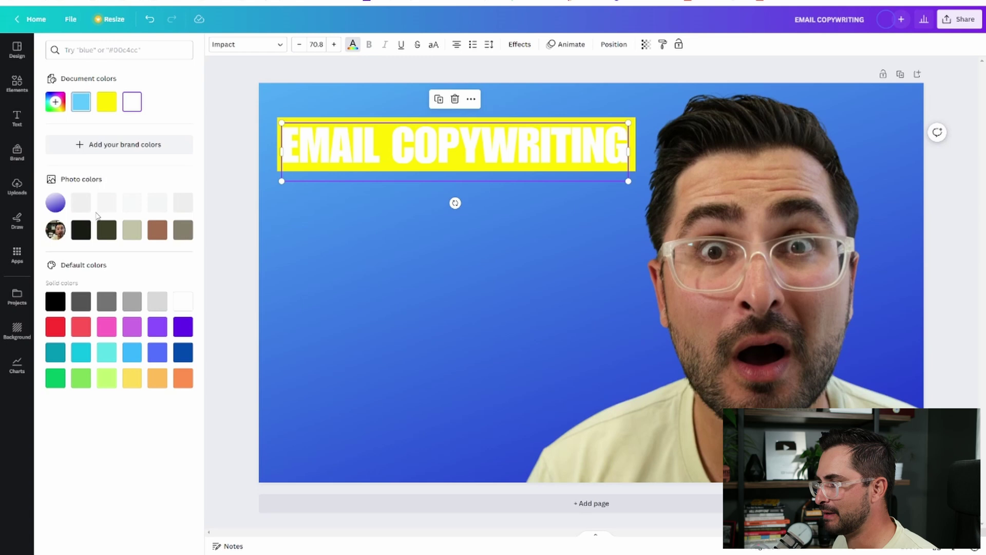
left_click(55, 302)
left_click(667, 324)
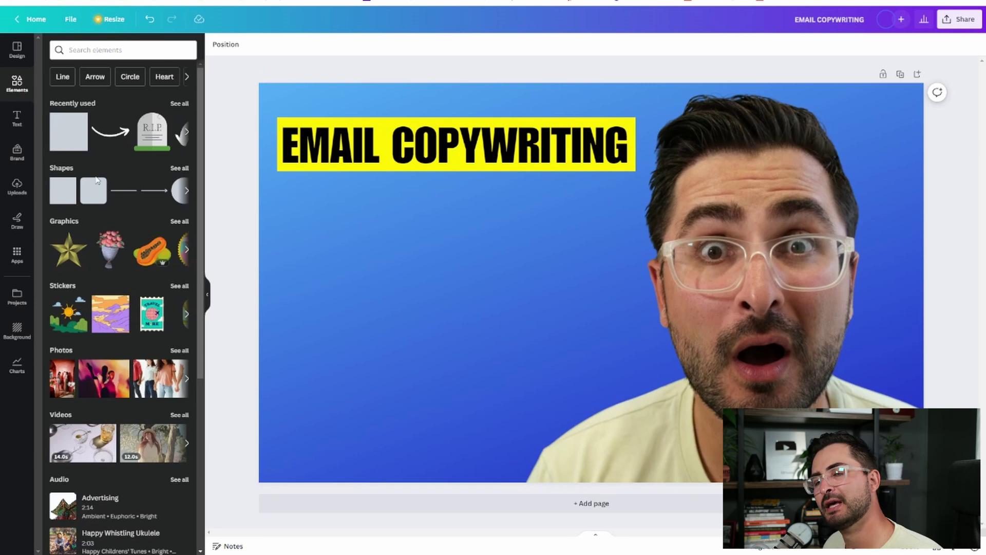
Nudge the face photo's Brightness slider up slightly in Adjust.
left_click(771, 285)
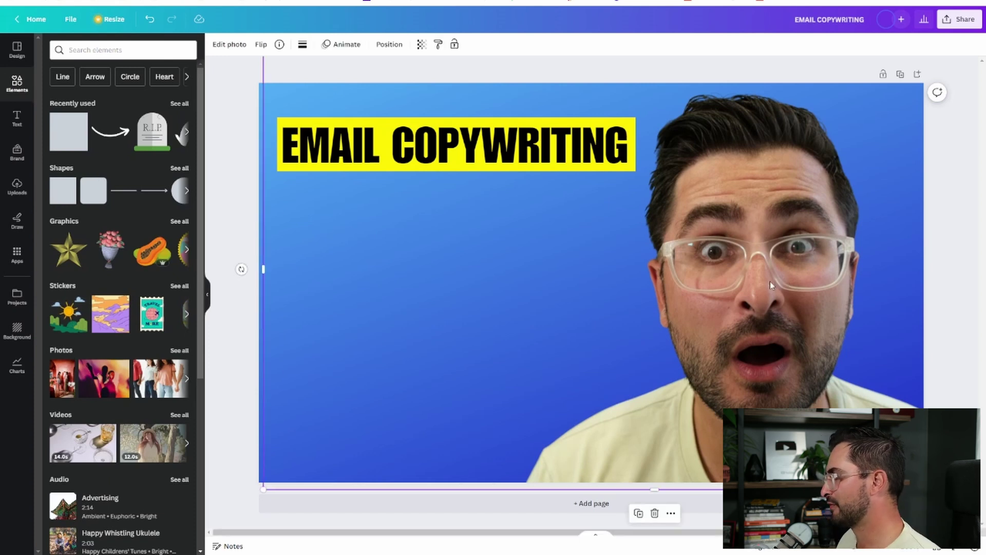
left_click(240, 45)
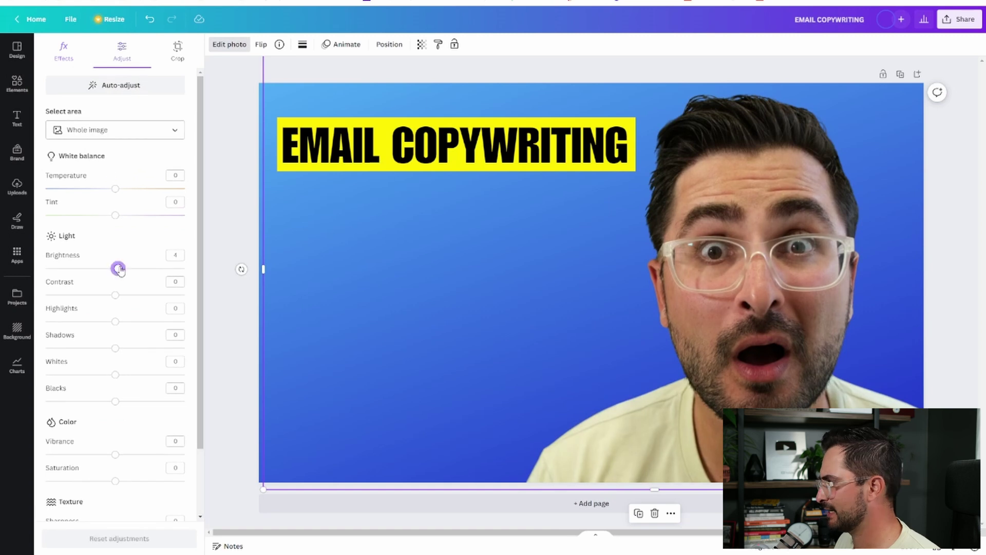
left_click_drag(119, 270, 128, 271)
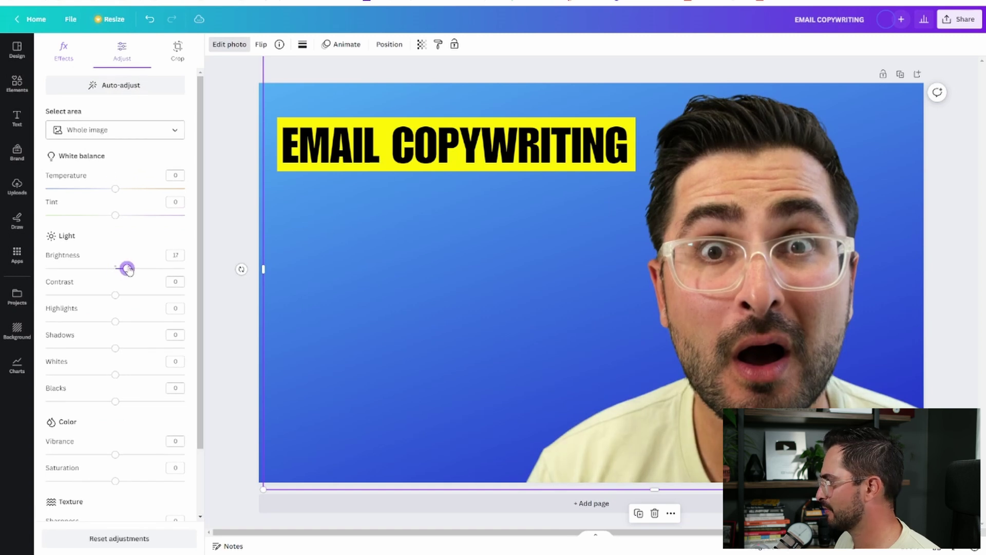
left_click(225, 122)
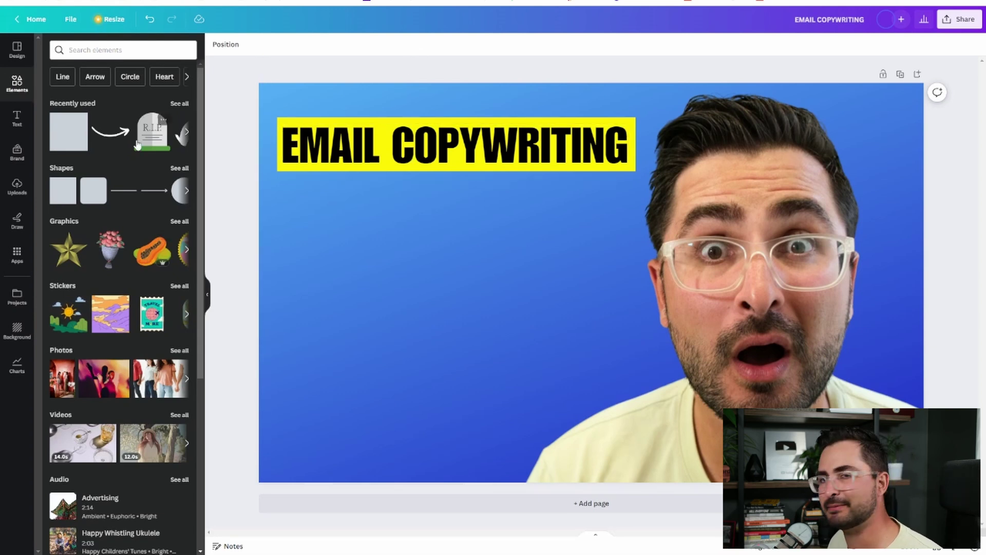
Add a bulleted text box listing 'sales emails', 'marketing emails' and 'newsletters'.
left_click(22, 121)
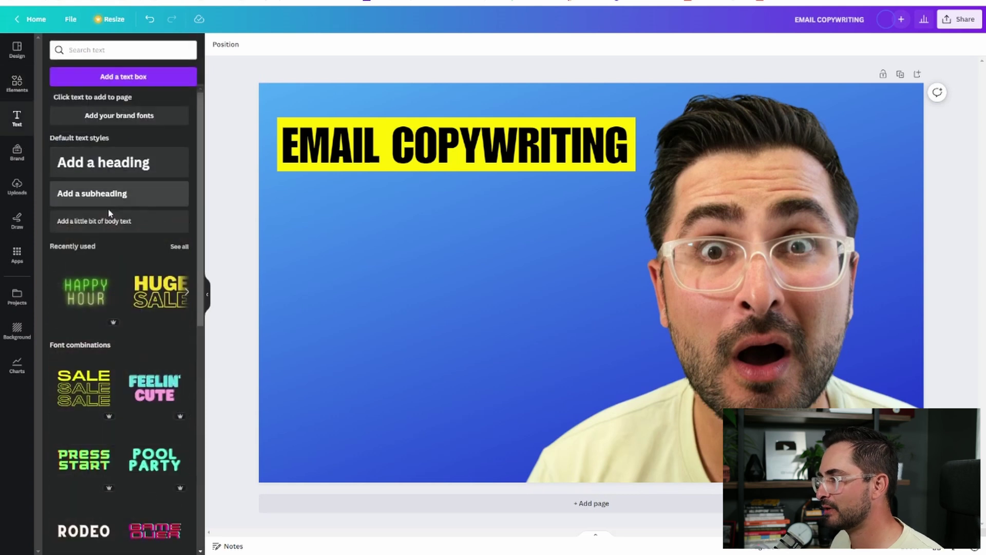
left_click(103, 163)
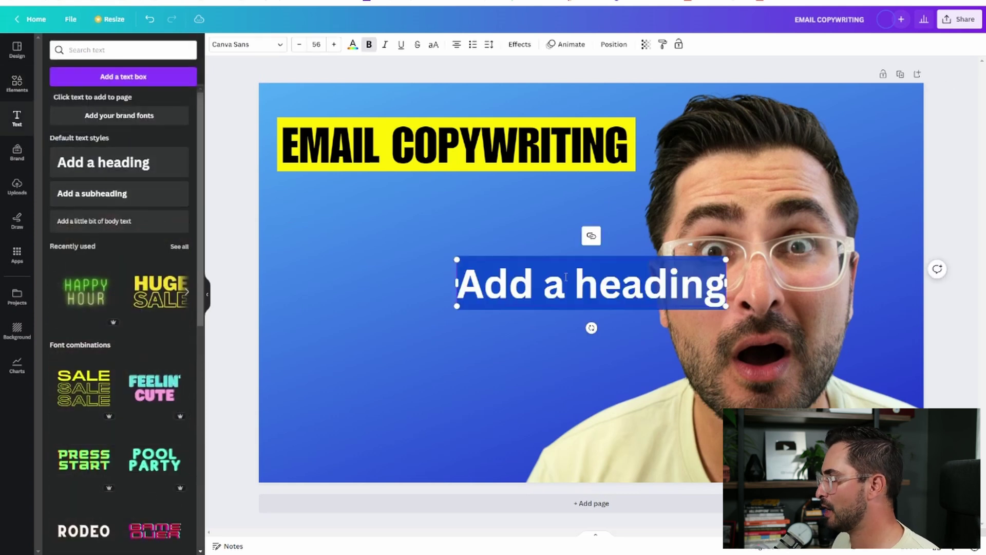
left_click(472, 46)
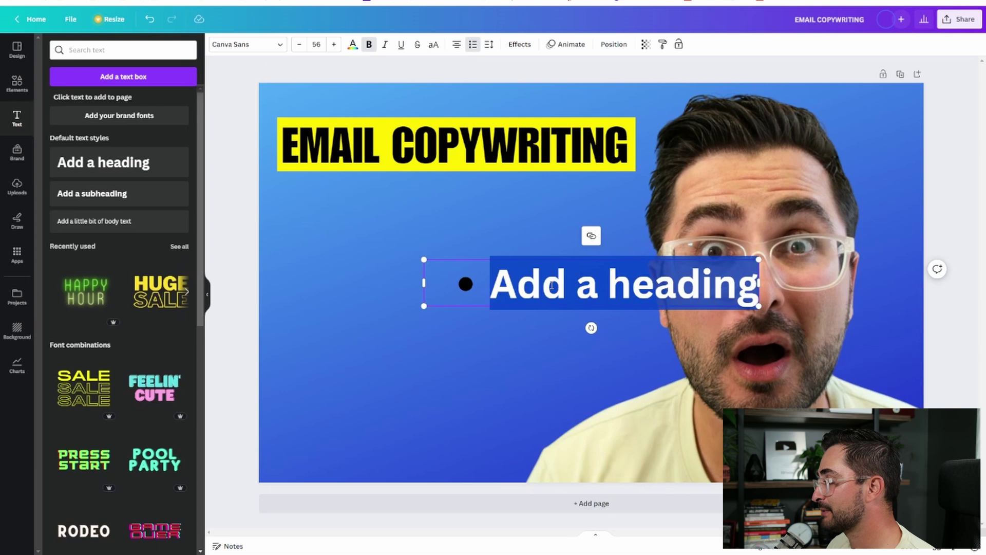
type("sales")
key("Return")
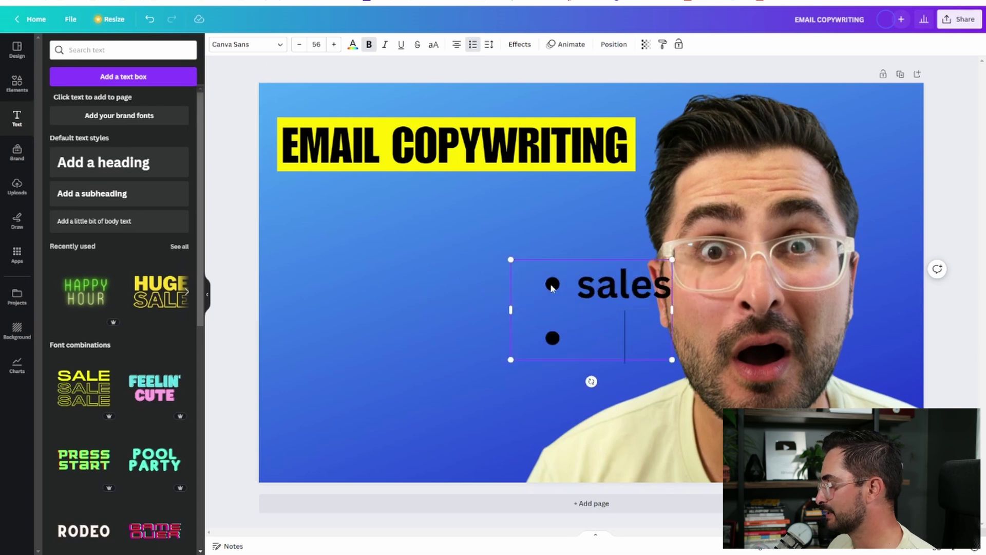
key("BackSpace")
key("BackSpace")
type("emails")
key("Return")
type("marketing emails")
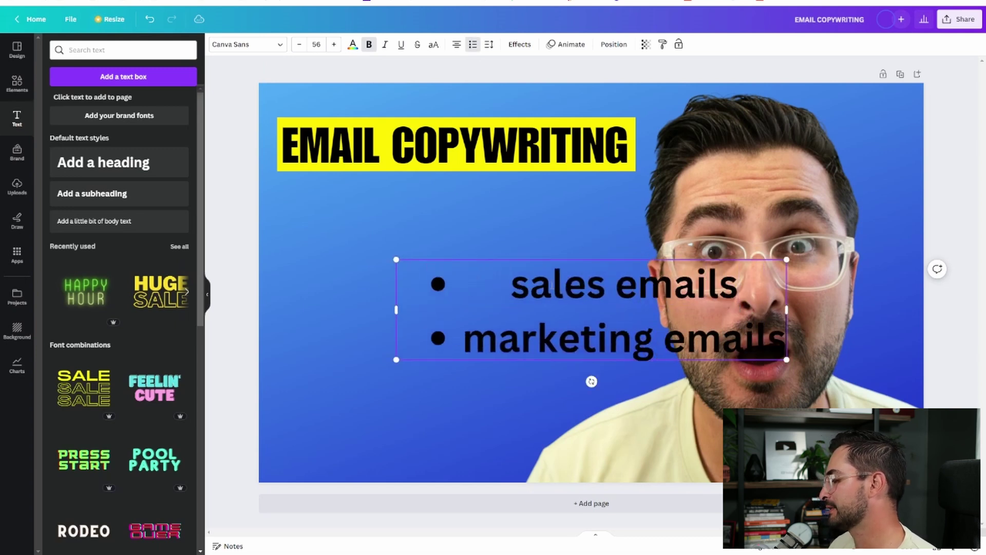
key("Return")
type("newsletters")
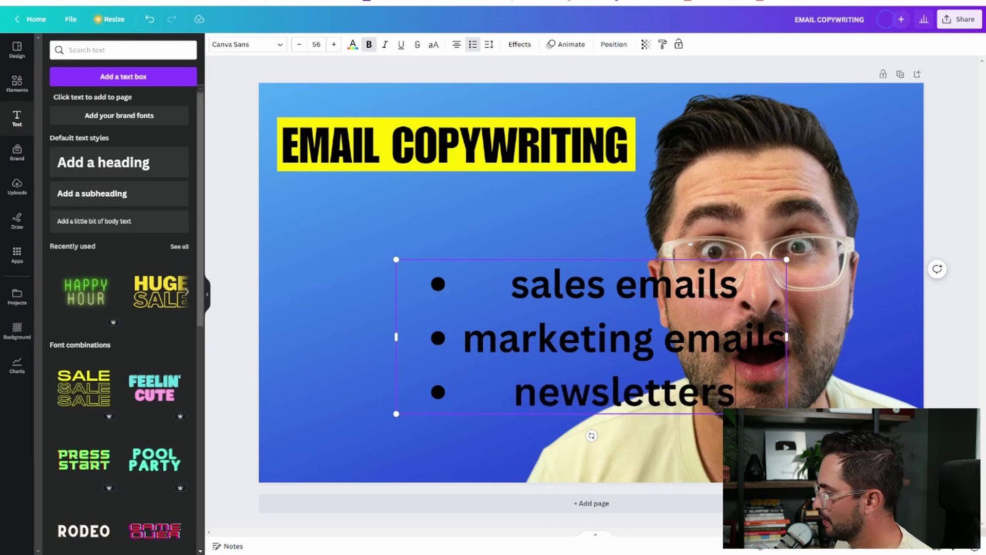
key("shift+Home")
Left-align the three bullet lines and position the list under the heading.
left_click_drag(780, 399, 509, 280)
left_click(458, 44)
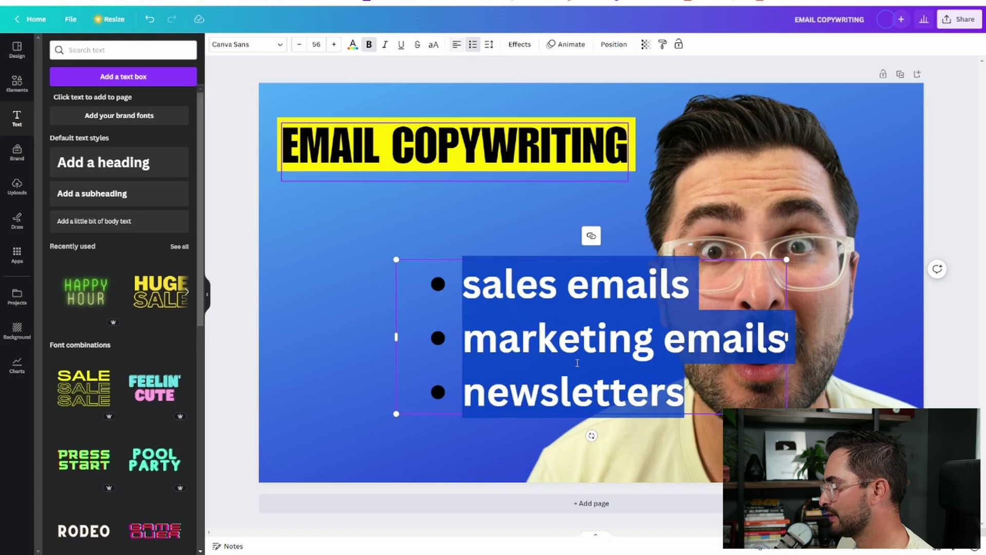
left_click(560, 66)
left_click_drag(601, 333, 482, 274)
left_click_drag(669, 360, 596, 332)
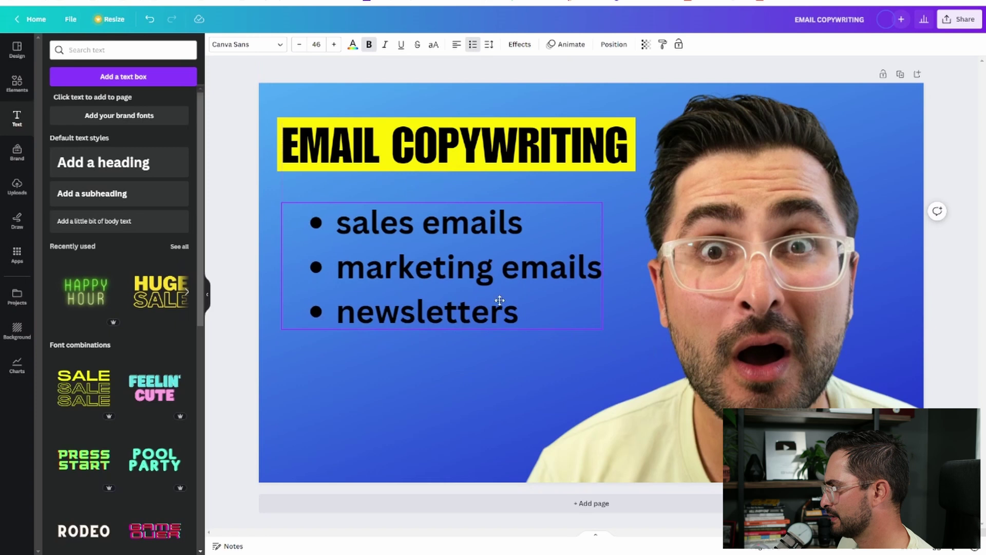
left_click_drag(501, 290, 505, 284)
Set the bulleted list's font to Impact and enlarge its text box.
left_click(275, 48)
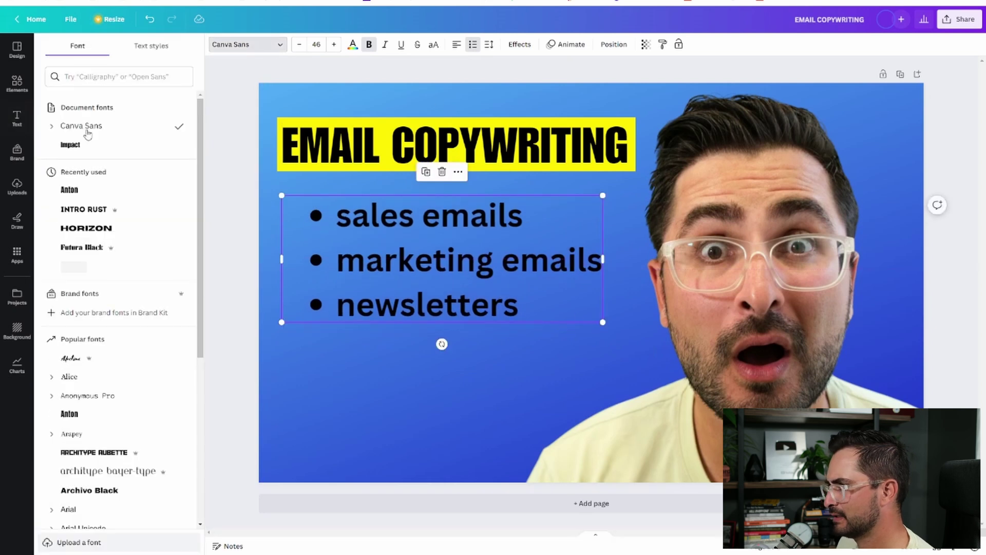
left_click(70, 144)
left_click_drag(541, 321, 621, 360)
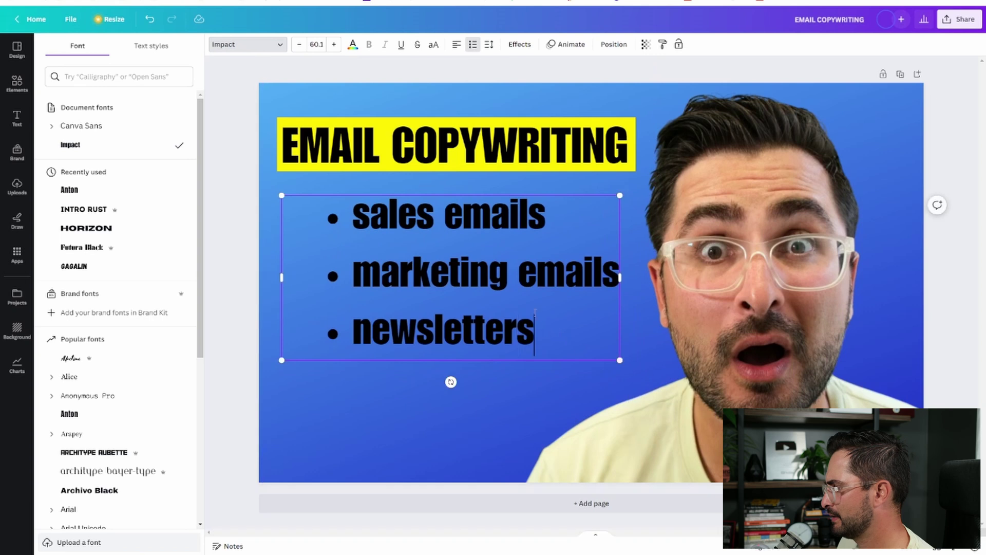
mouse_move(282, 278)
left_mouse_down()
mouse_move(331, 285)
mouse_move(278, 281)
left_mouse_up()
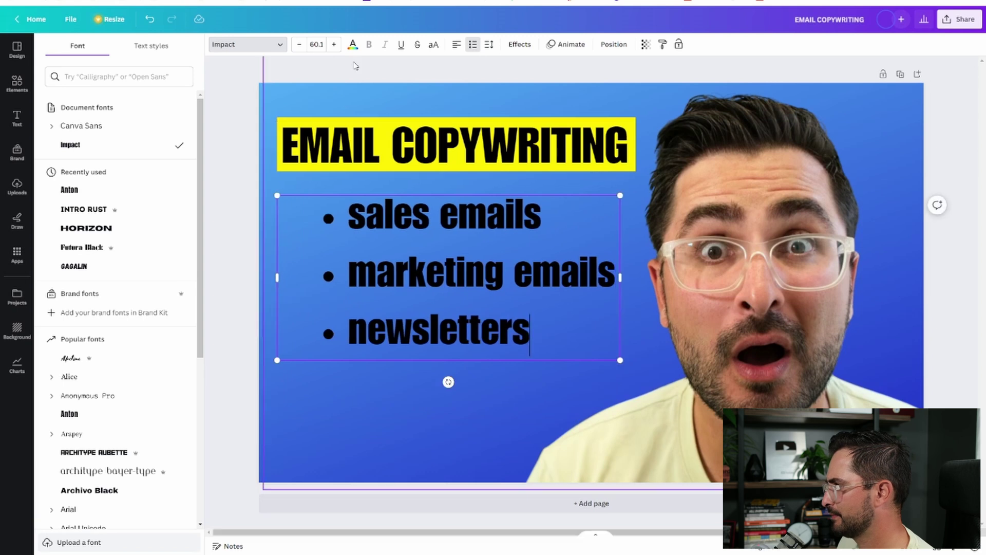
After trying Splice, Shadow and Lift, give the list an Outline effect with white outline colour.
left_click(353, 46)
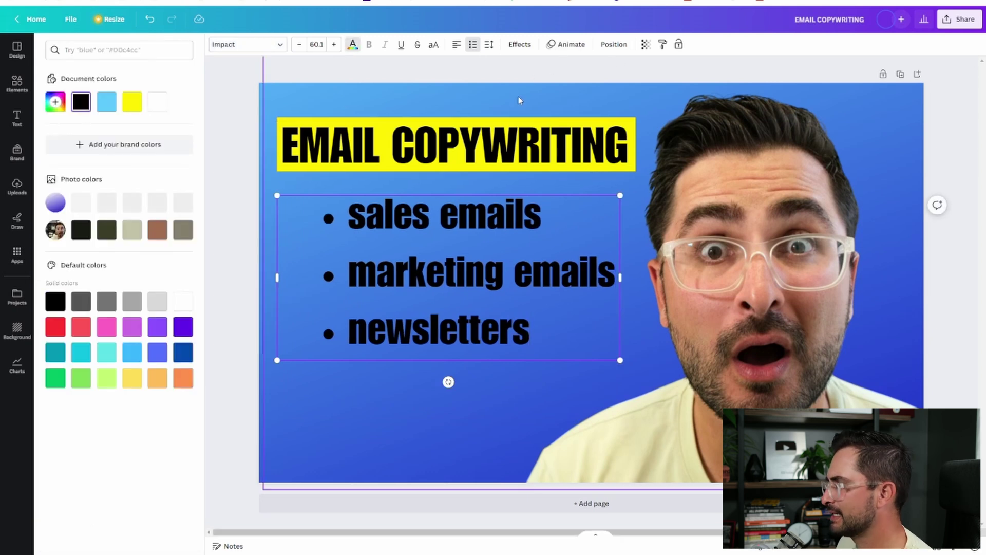
left_click(520, 44)
left_click(165, 170)
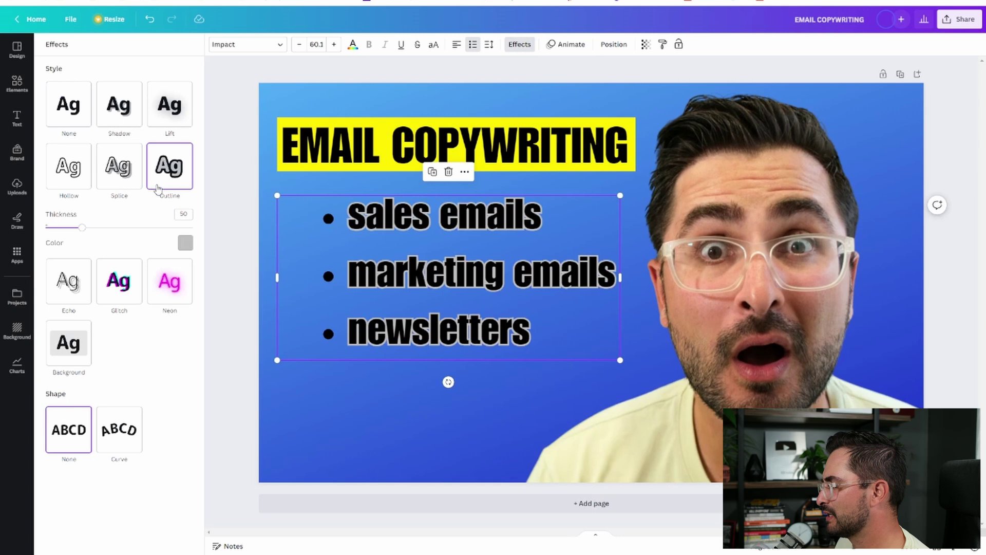
left_click(126, 189)
left_click(126, 116)
left_click(177, 116)
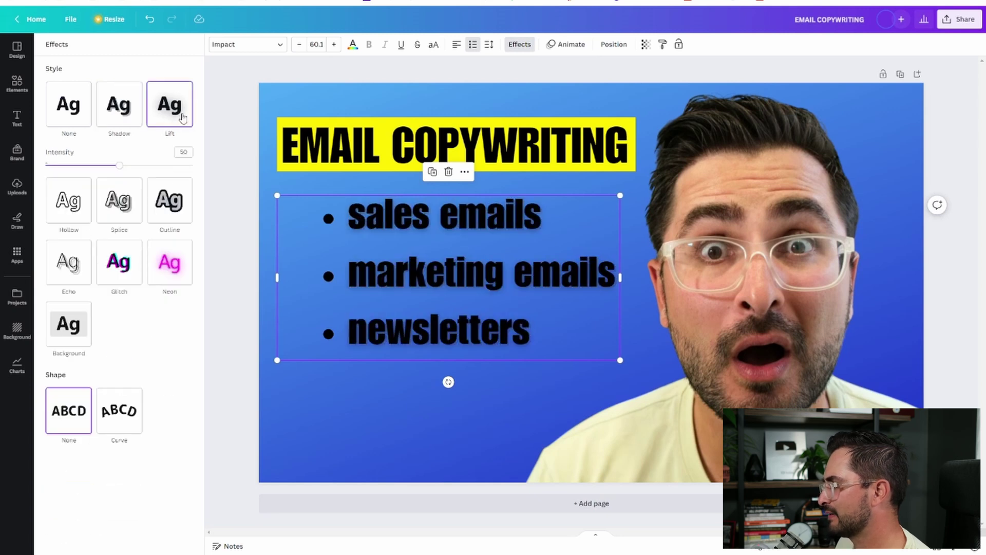
mouse_move(461, 274)
left_mouse_down()
mouse_move(461, 247)
mouse_move(459, 261)
left_mouse_up()
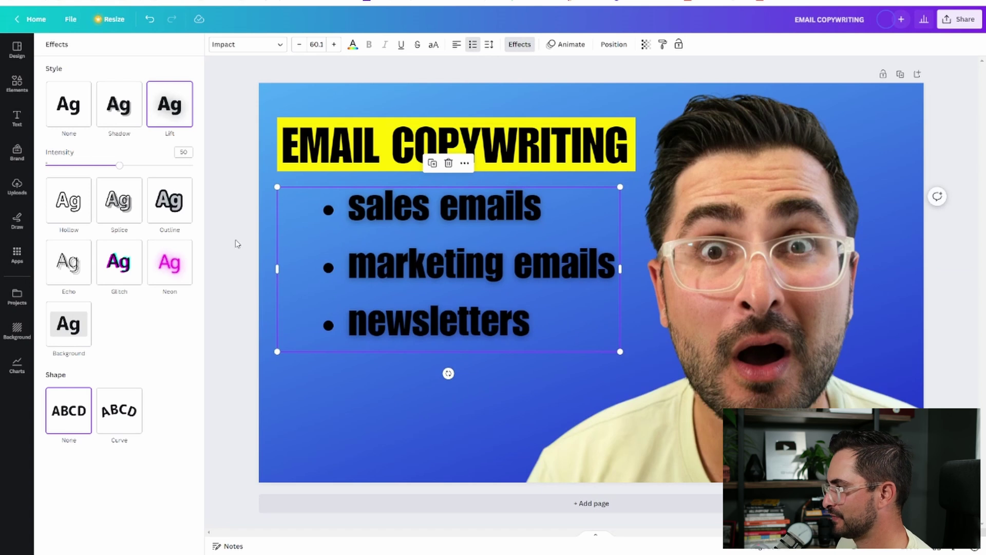
left_click(171, 211)
left_click(185, 244)
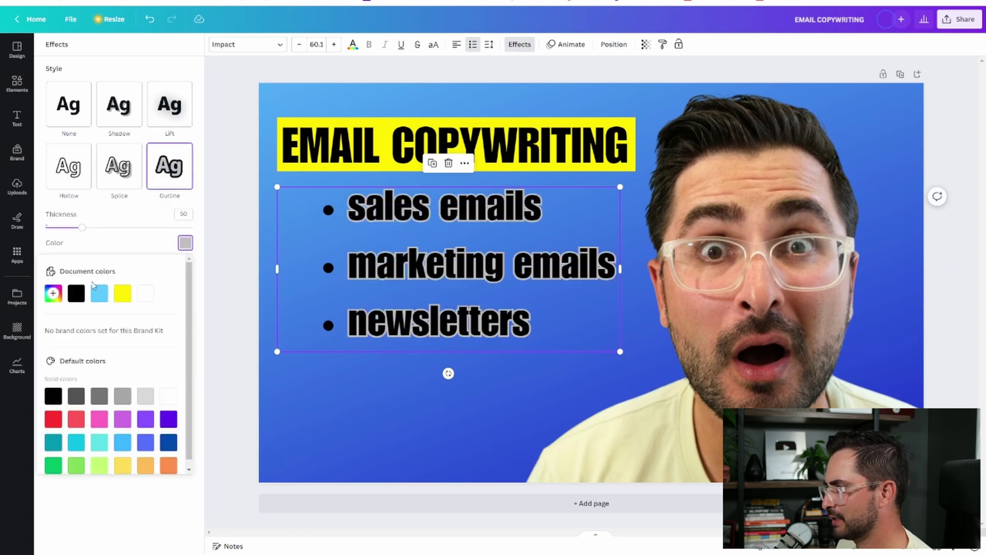
left_click(145, 295)
left_click(121, 295)
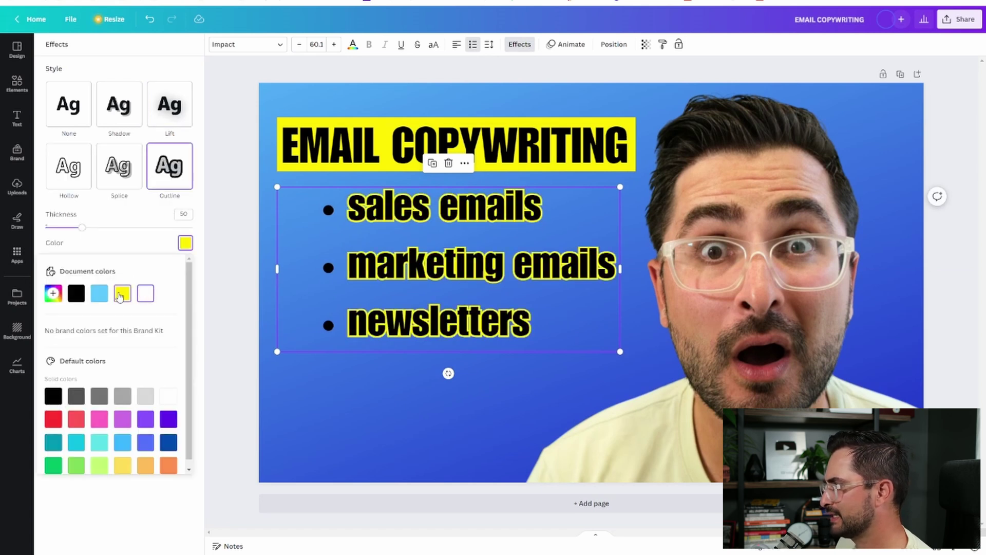
left_click(76, 296)
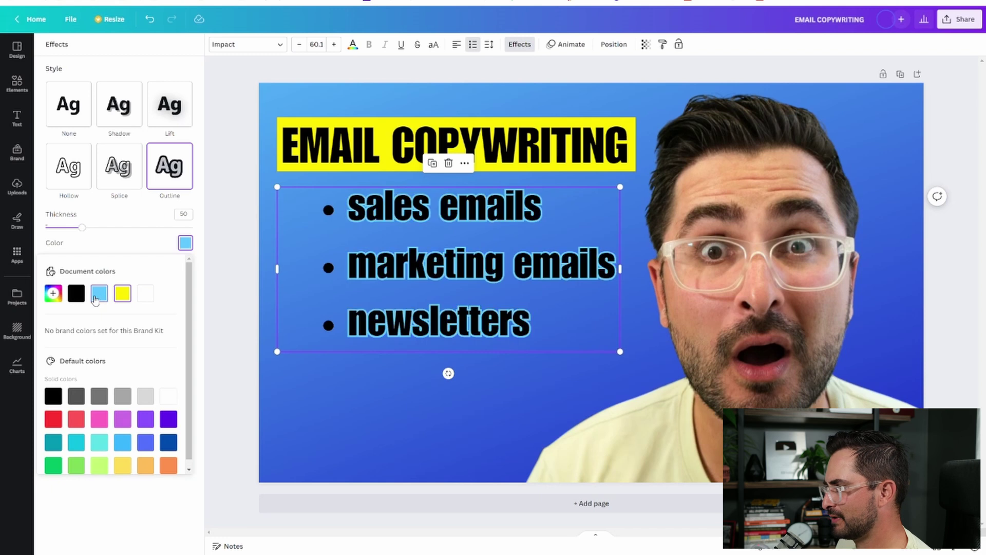
left_click(145, 297)
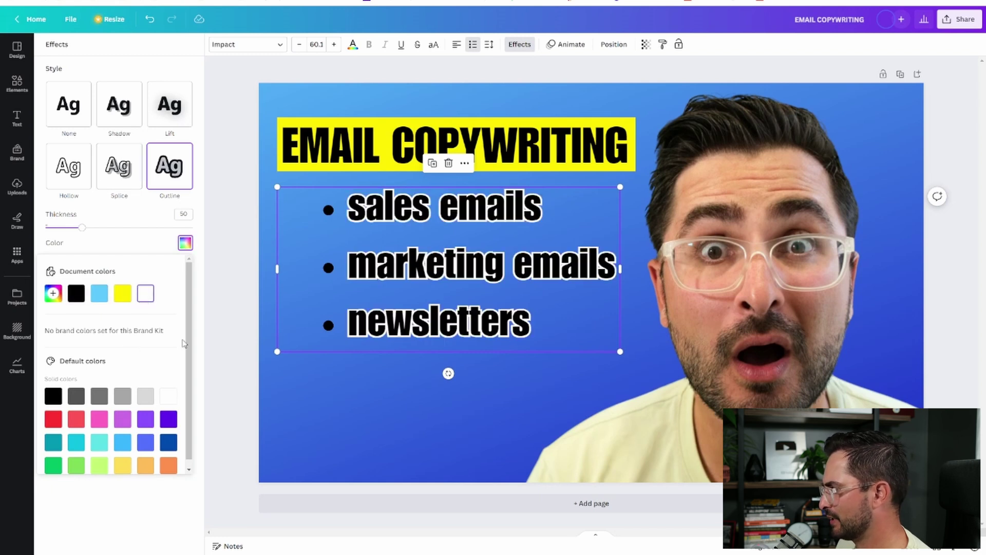
Scale the list up to about size 72.1 and move it right beside the face.
left_click_drag(277, 351, 209, 384)
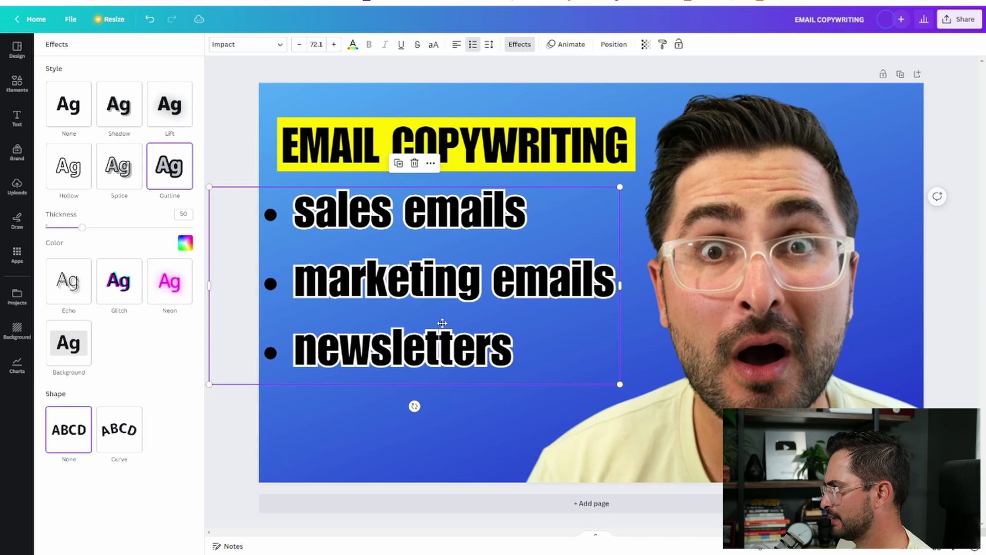
left_click_drag(443, 323, 466, 321)
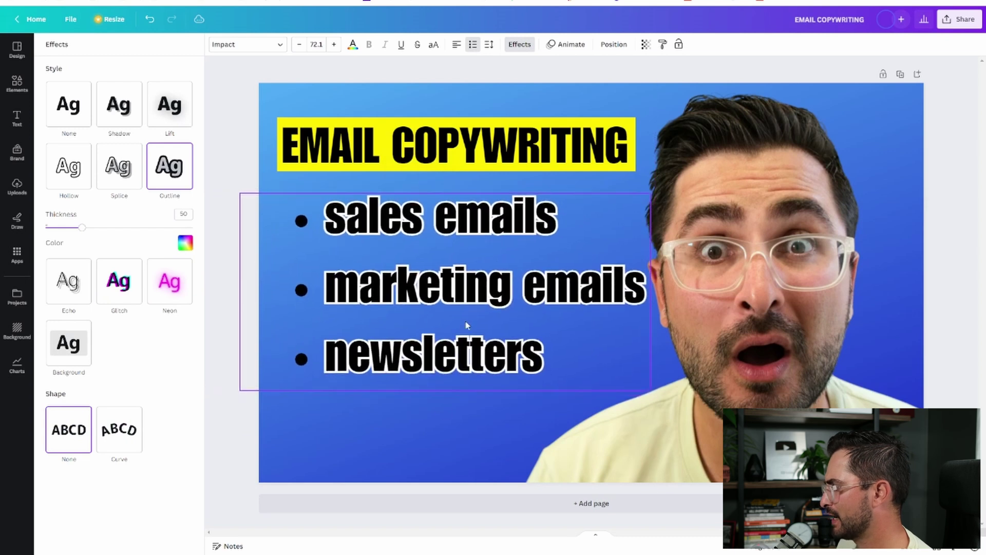
left_click(548, 76)
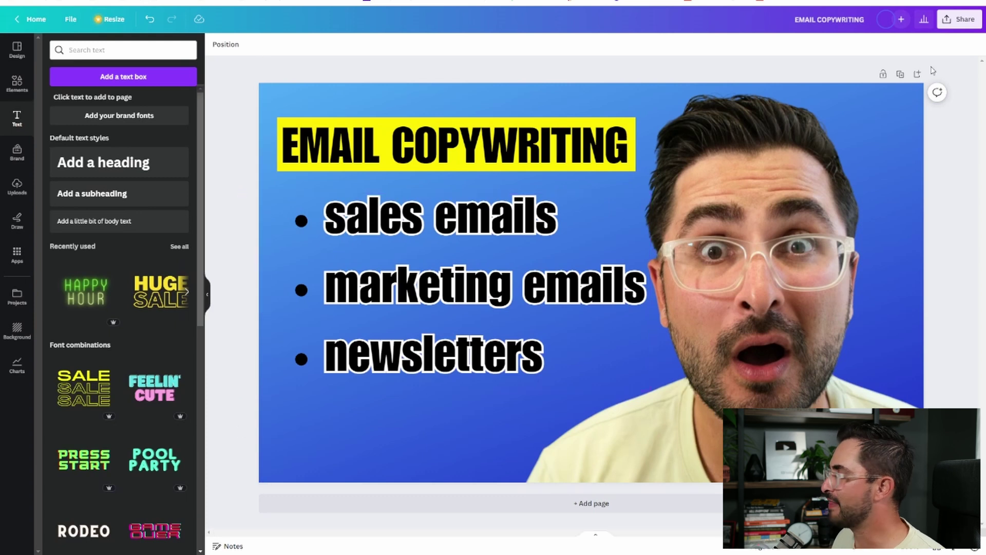
Download the finished EMAIL COPYWRITING thumbnail as a PNG through Share > Download.
left_click(960, 19)
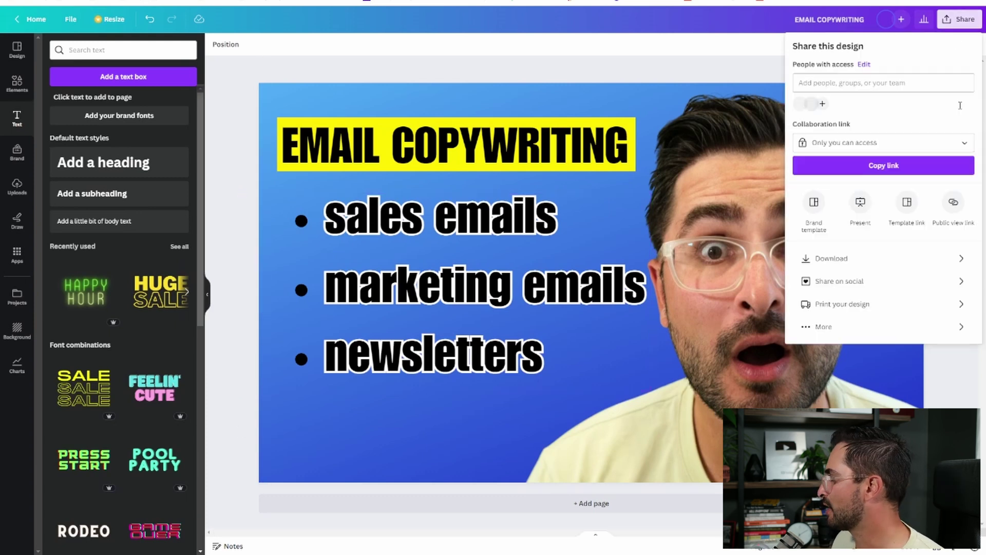
left_click(848, 259)
left_click(869, 199)
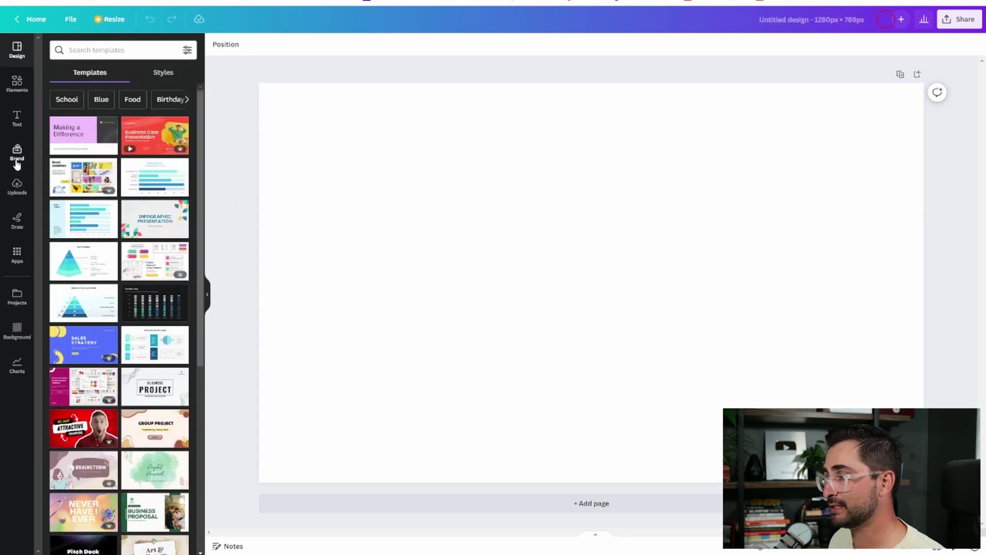
Add the surprised-face photo from Uploads and stretch it to cover the entire page.
left_click(20, 200)
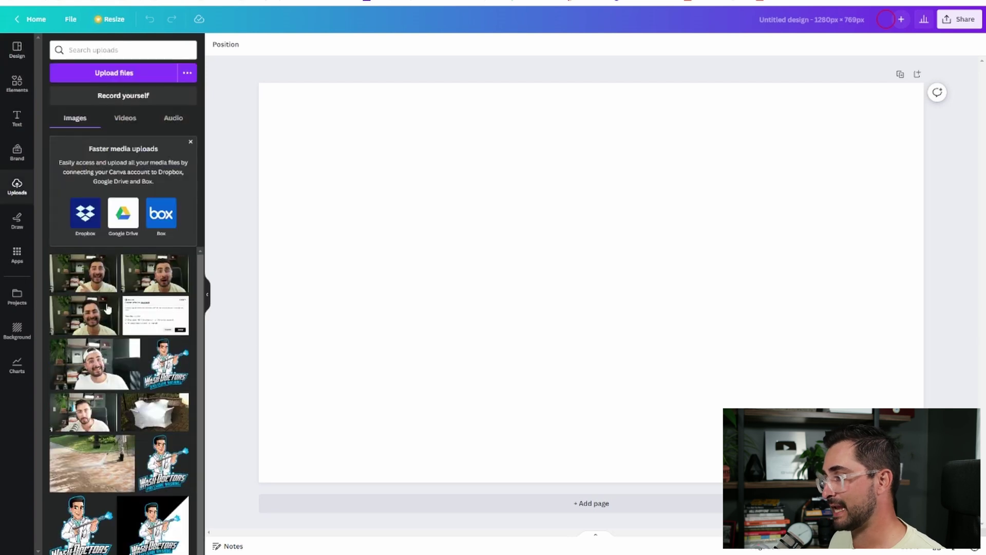
left_click(144, 278)
left_click_drag(691, 313, 594, 246)
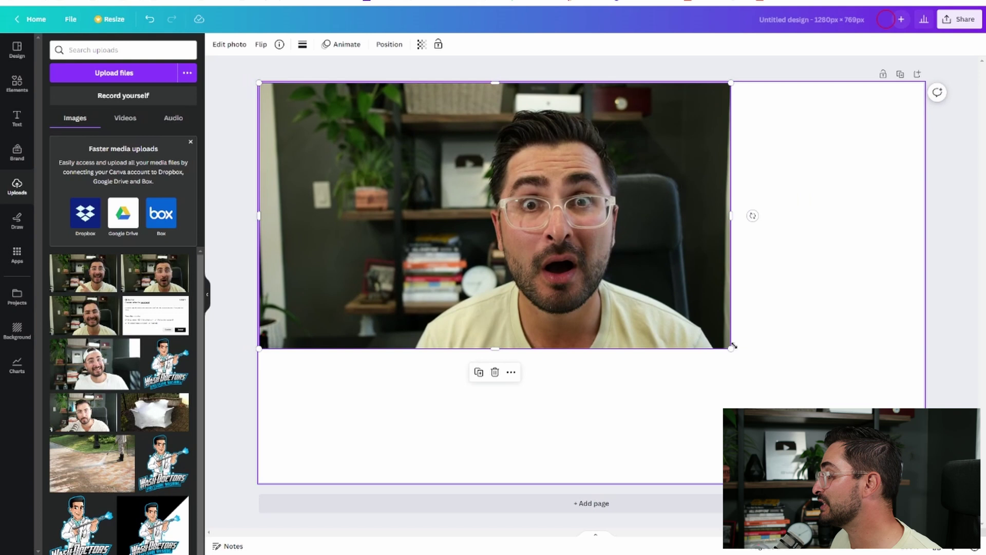
left_click_drag(732, 352, 925, 486)
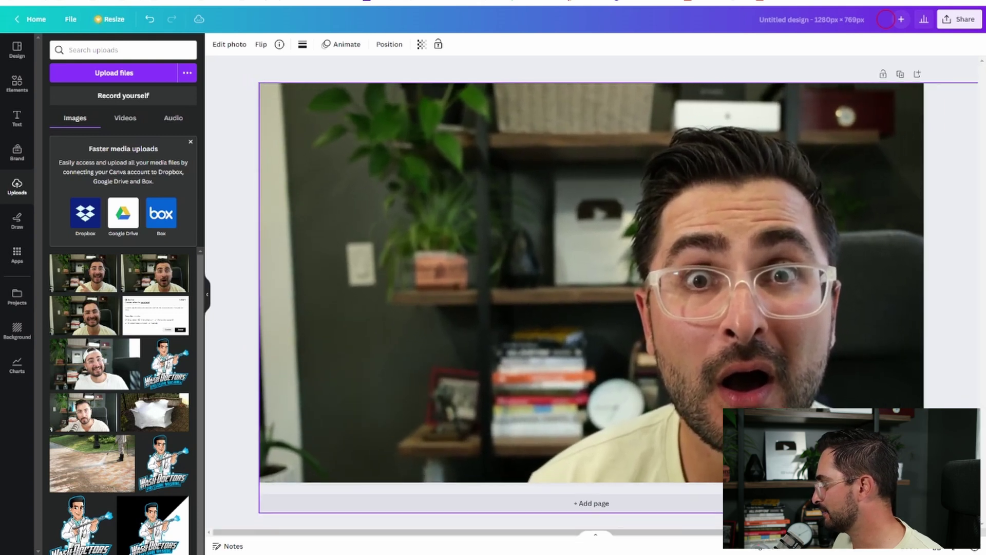
left_click_drag(785, 373, 784, 355)
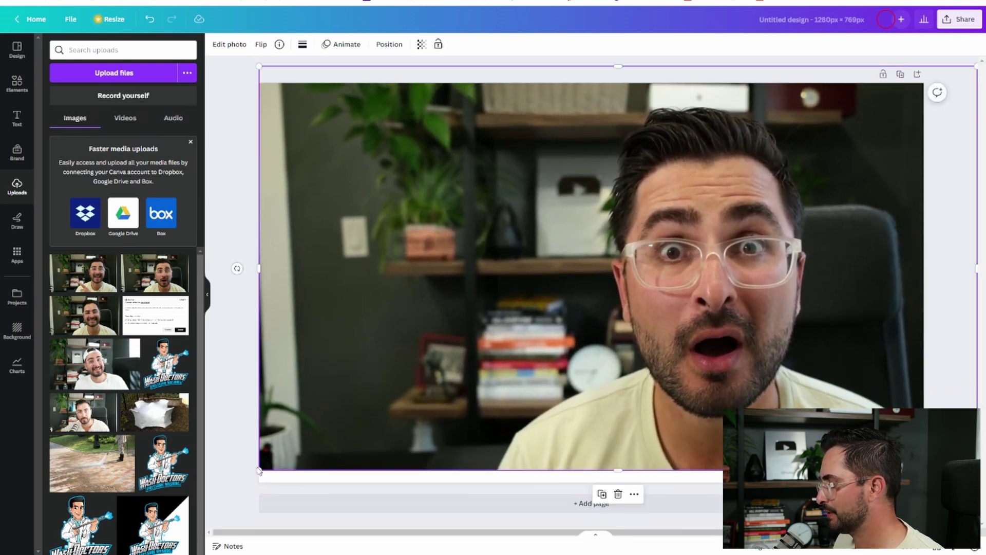
left_click_drag(259, 469, 228, 490)
left_click_drag(440, 381, 475, 382)
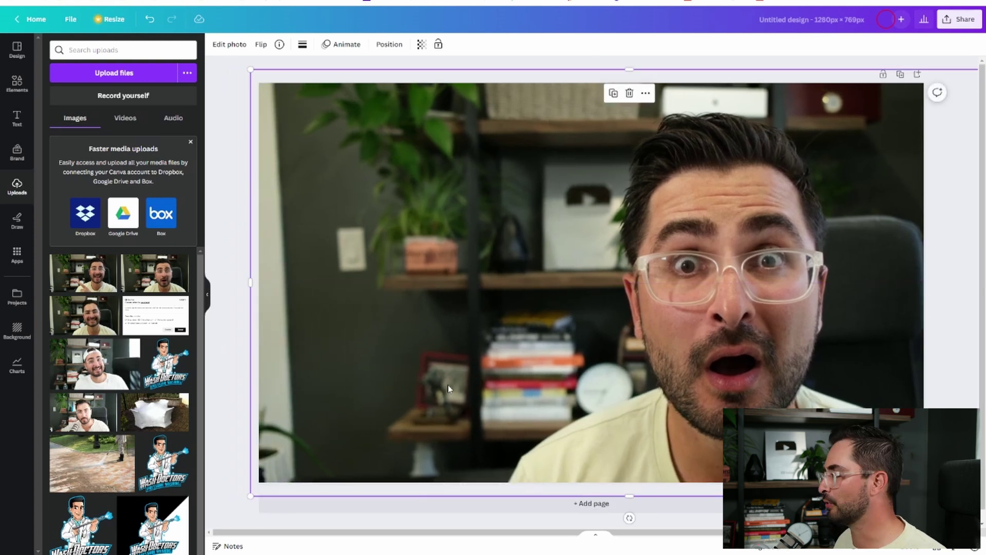
Add a square shape from Elements and stretch it across most of the page.
left_click(17, 85)
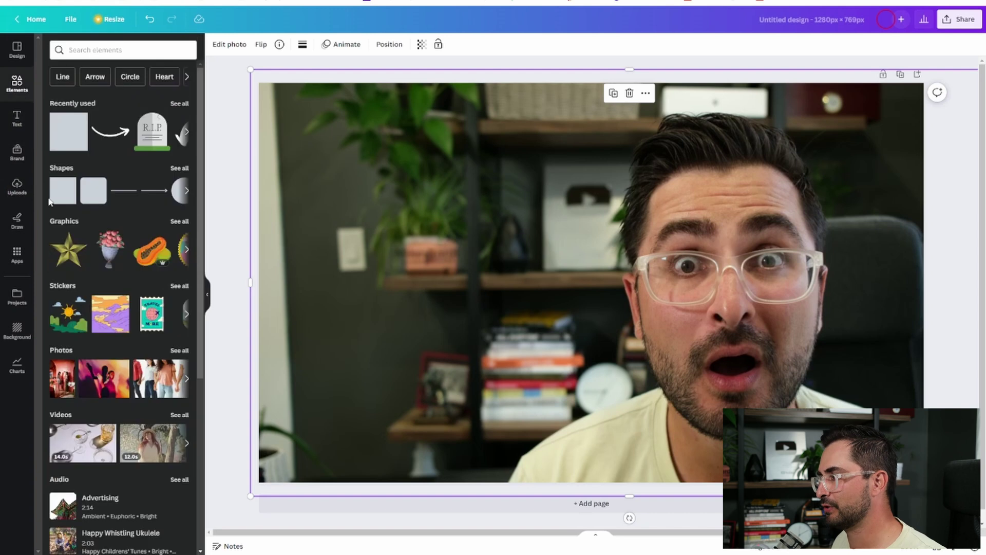
left_click(68, 132)
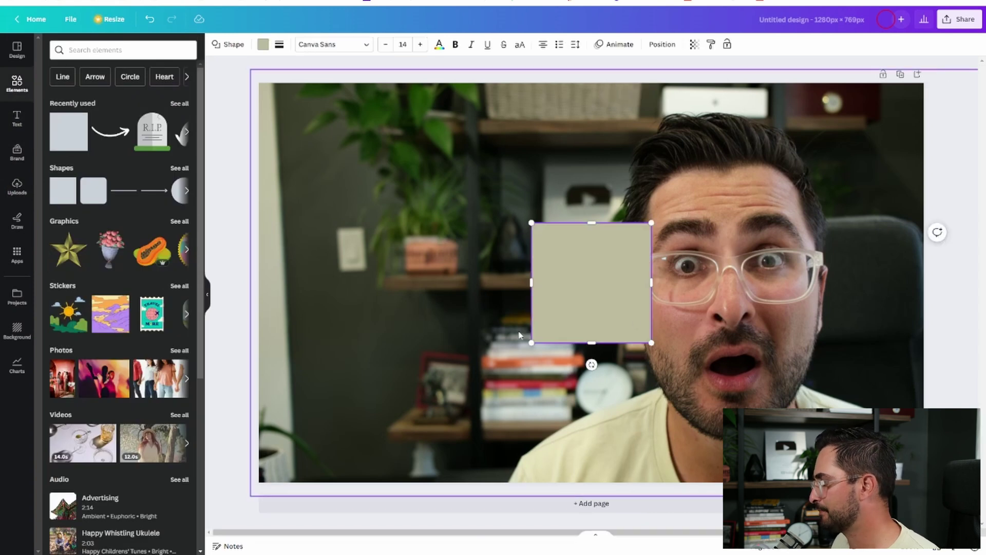
left_click_drag(519, 335, 599, 275)
left_click(526, 446)
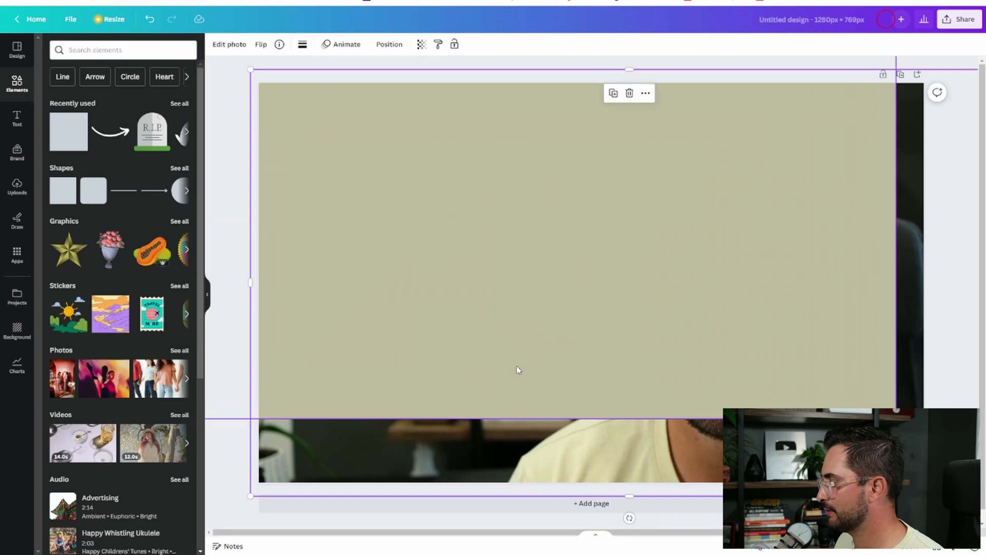
left_click(517, 368)
double_click(265, 310)
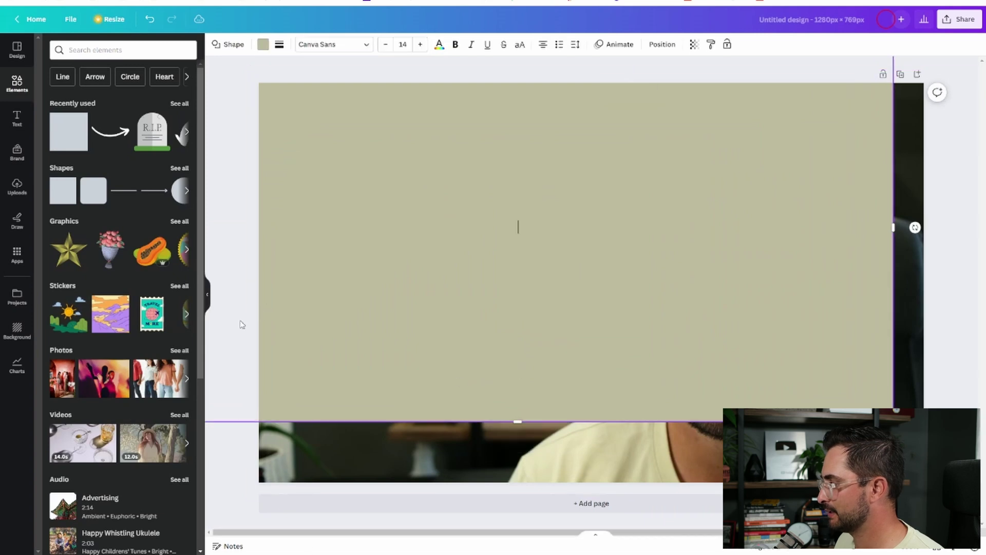
key("Escape")
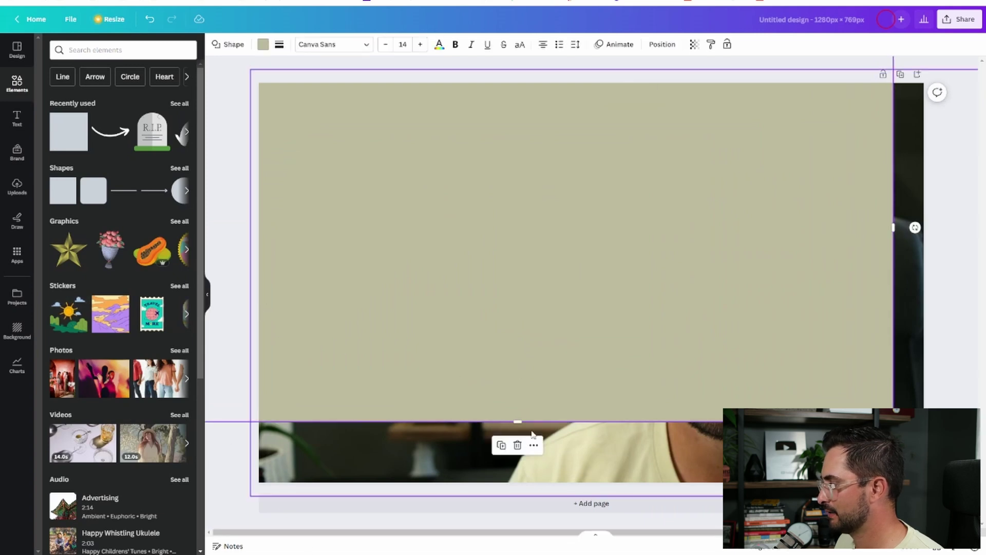
key("ctrl+z")
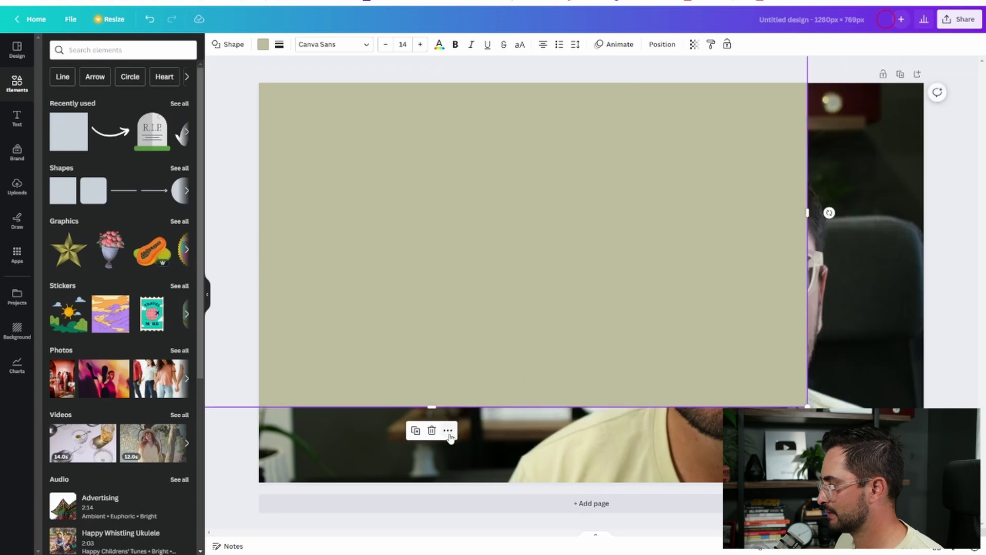
left_click(448, 431)
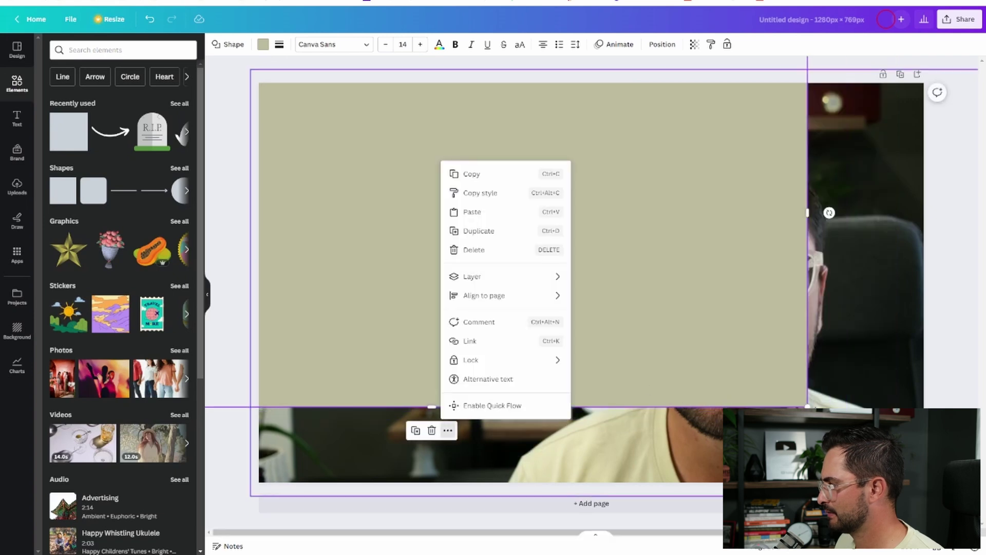
Enlarge the olive rectangle, shift it up and right, and rotate it about 31° diagonally.
left_click_drag(808, 407, 873, 437)
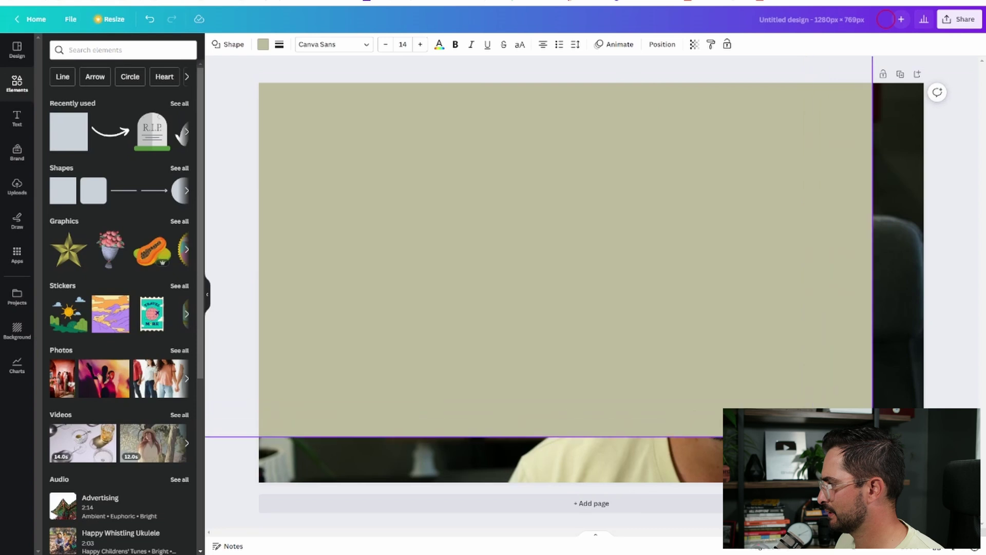
left_click_drag(409, 334, 611, 303)
double_click(632, 326)
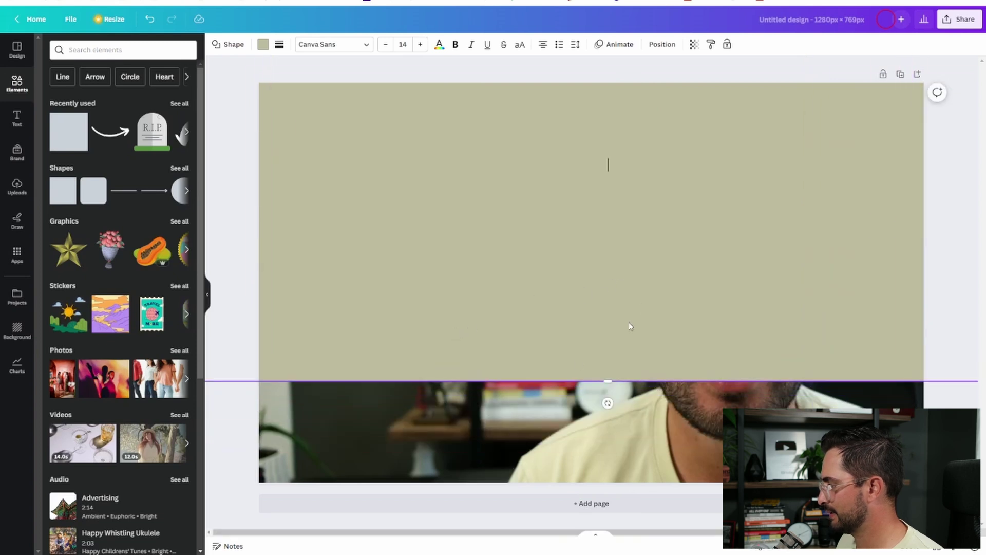
left_click_drag(607, 402, 460, 308)
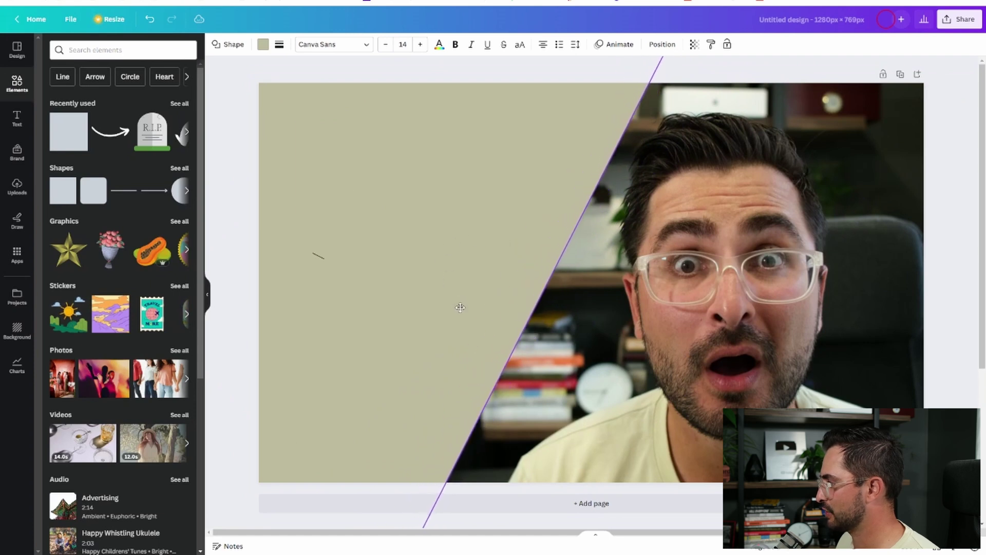
Fill the diagonal slab with bright yellow #FFFC00, then nudge the face photo slightly right.
left_click(263, 44)
left_click(56, 101)
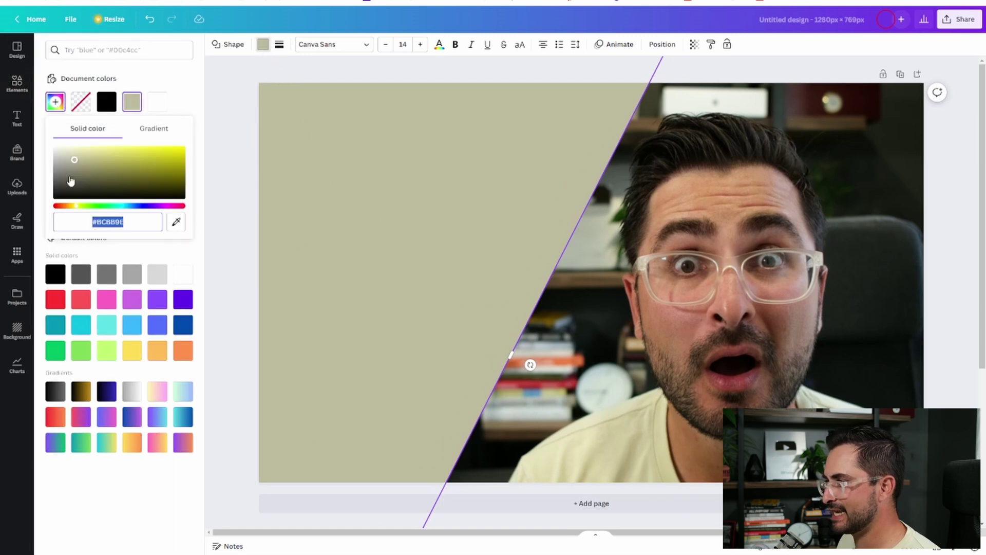
left_click_drag(71, 181, 229, 141)
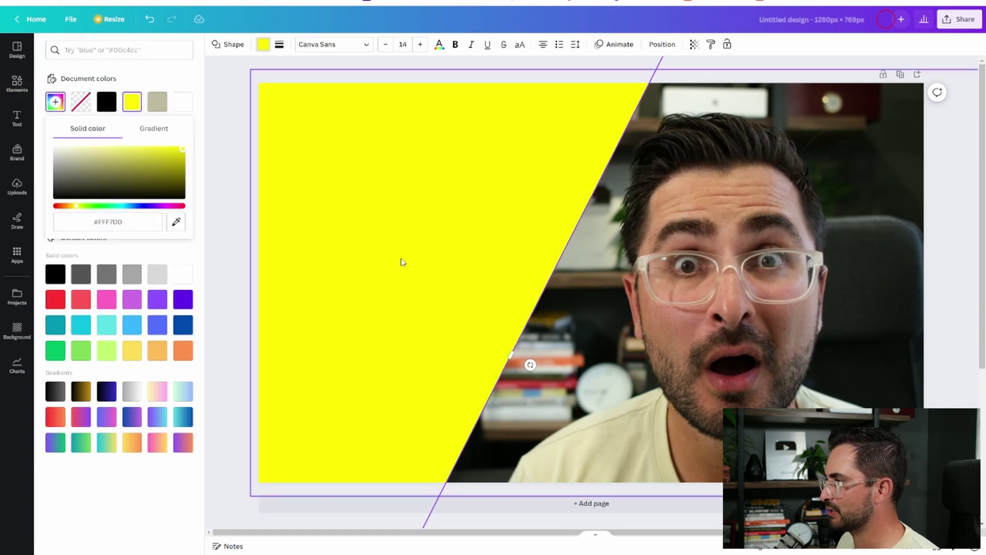
left_click_drag(104, 204, 79, 207)
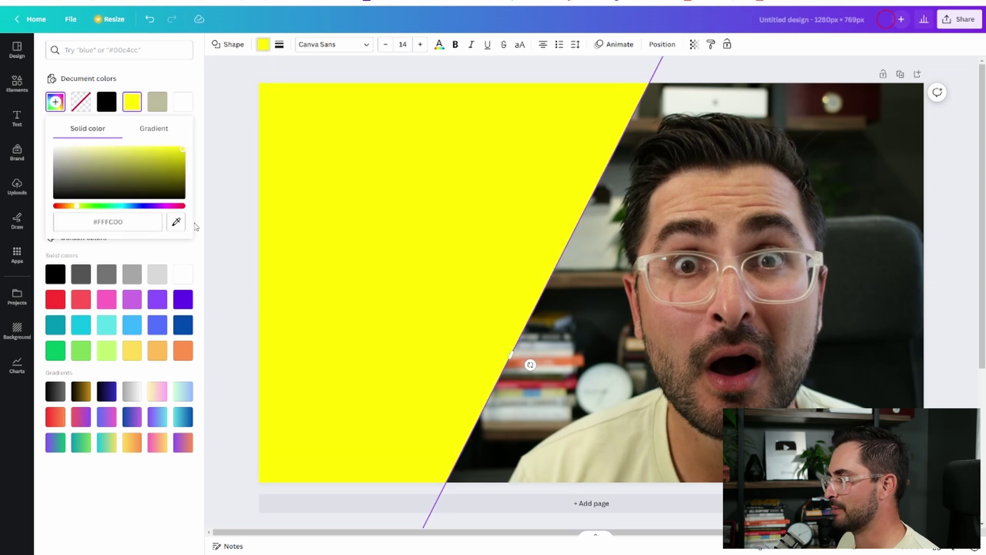
left_click(841, 374)
left_click_drag(766, 358, 770, 357)
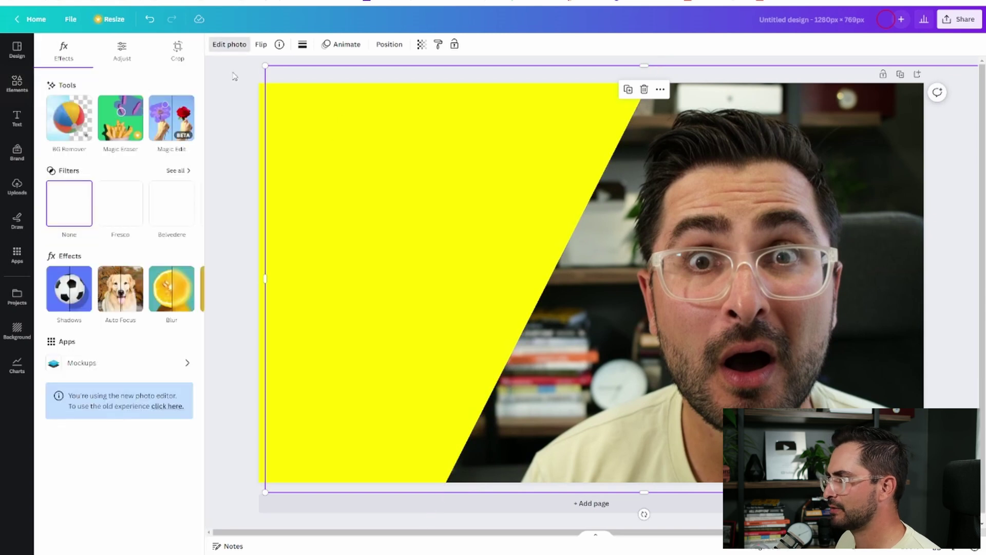
Set the face photo's Brightness adjustment to 21, then deselect everything.
left_click(116, 57)
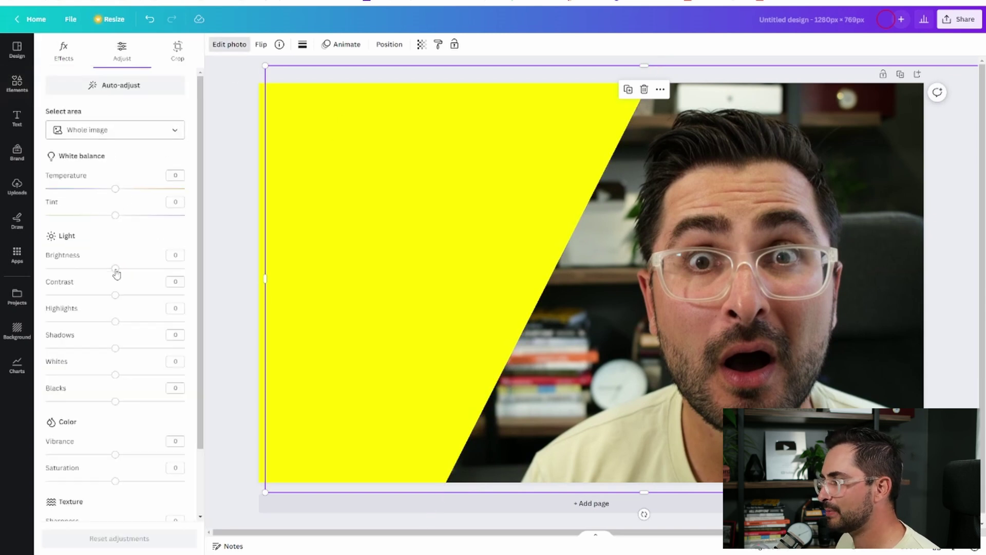
left_click_drag(116, 270, 130, 268)
left_click(235, 201)
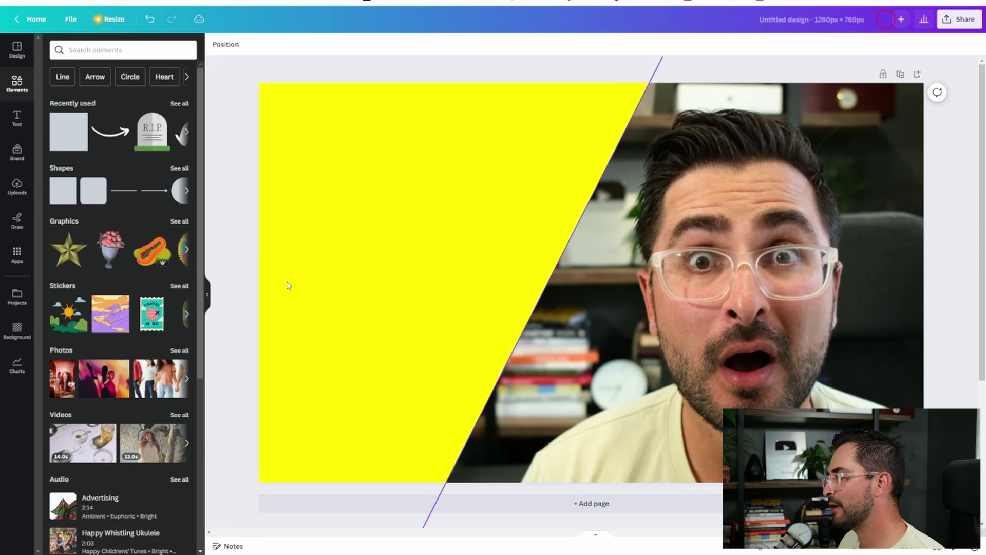
left_click(396, 224)
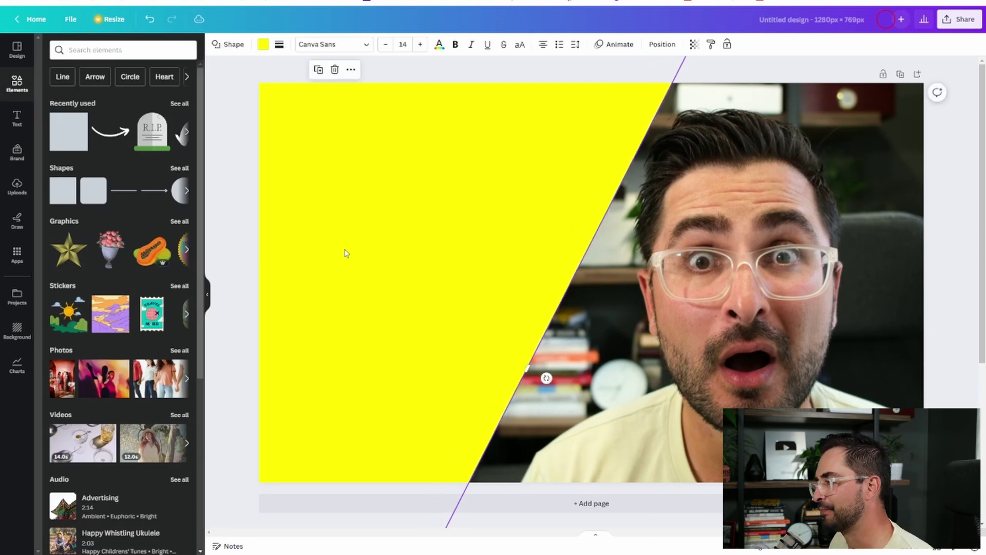
left_click(224, 200)
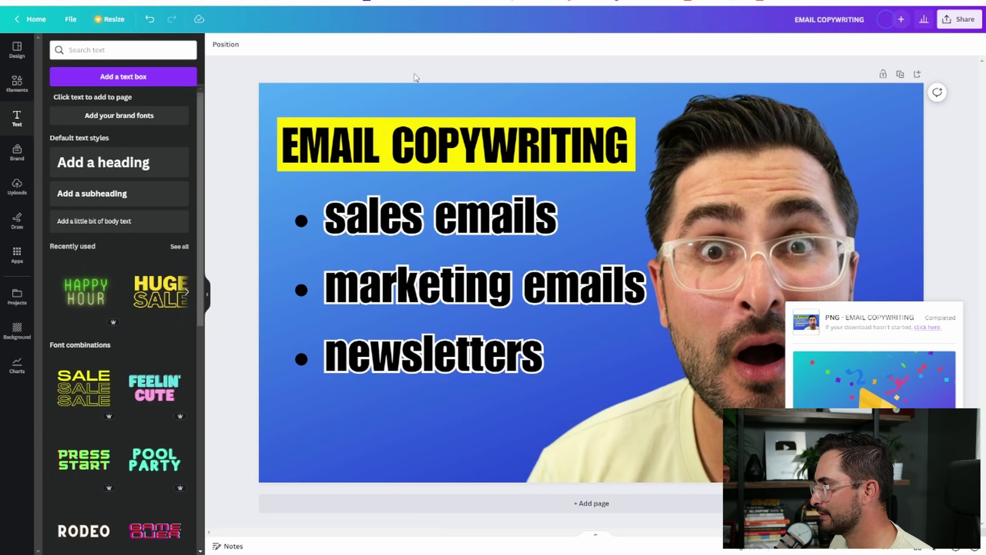
left_click(416, 78)
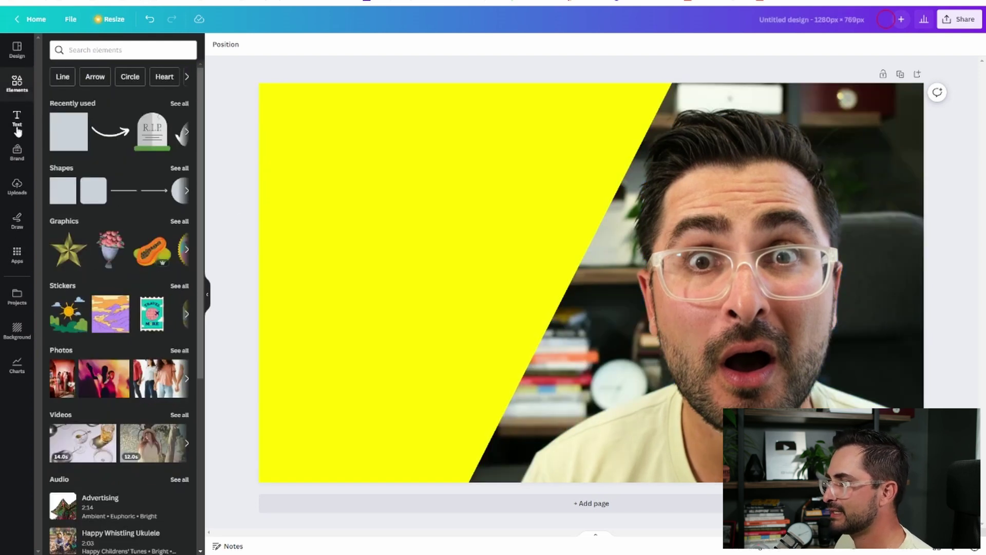
Add a heading in the Impact font reading 'EMAIL COPYWRITING'.
left_click(17, 130)
left_click(126, 163)
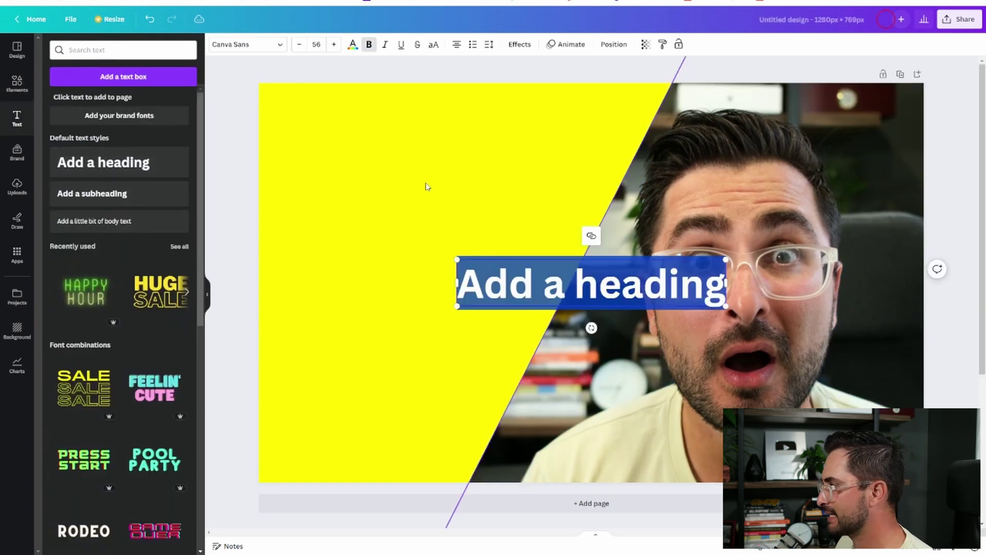
left_click(248, 46)
left_click(98, 172)
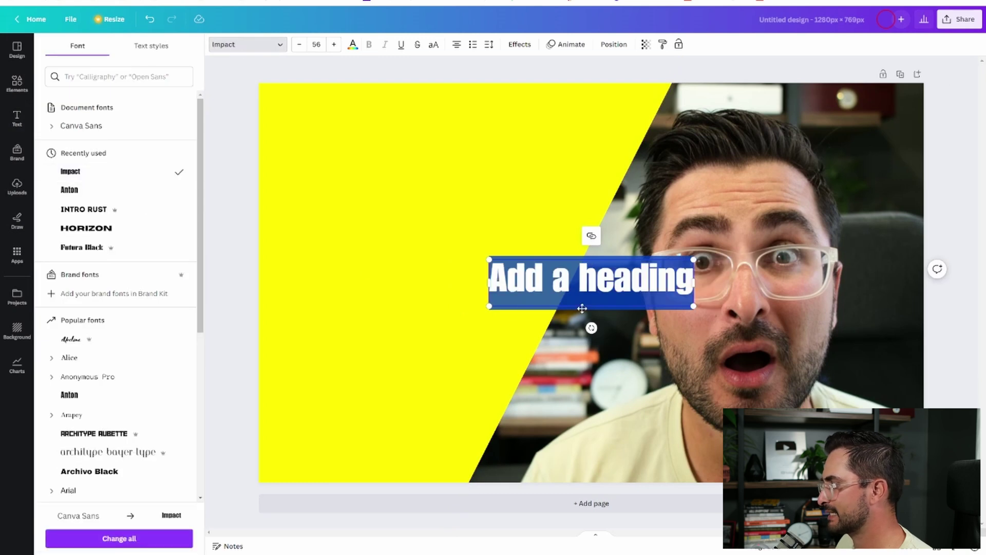
double_click(628, 286)
key("ctrl+a")
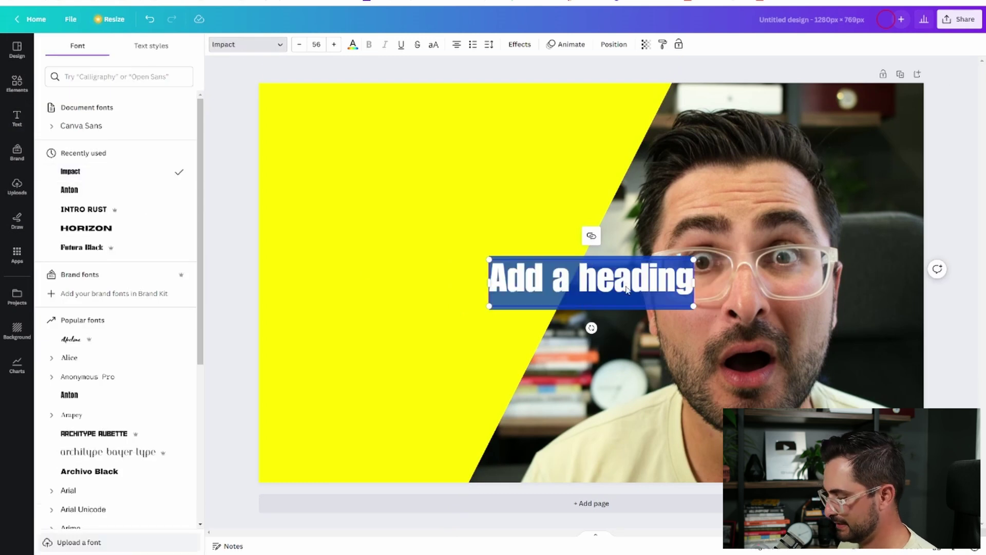
type("EMAIL COPYWRITING")
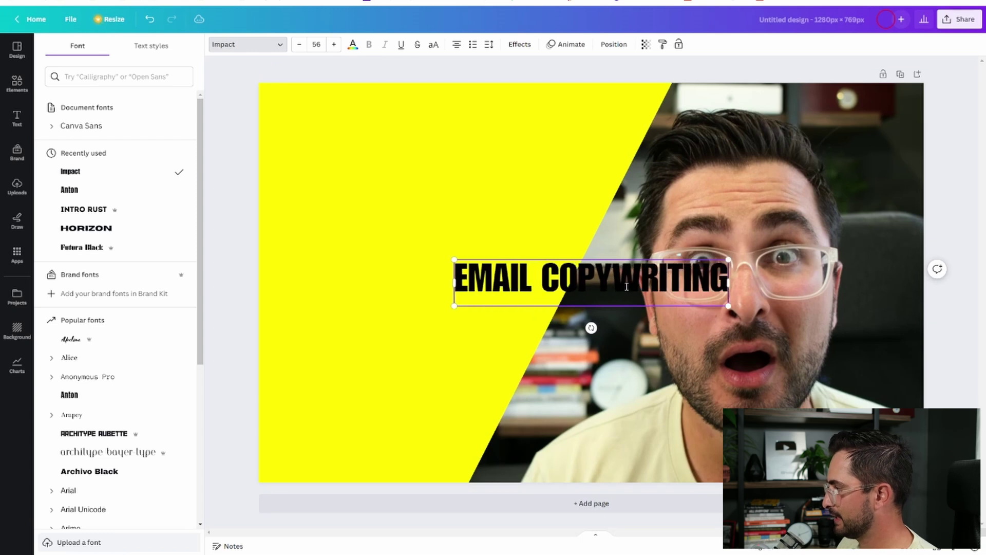
left_click(233, 242)
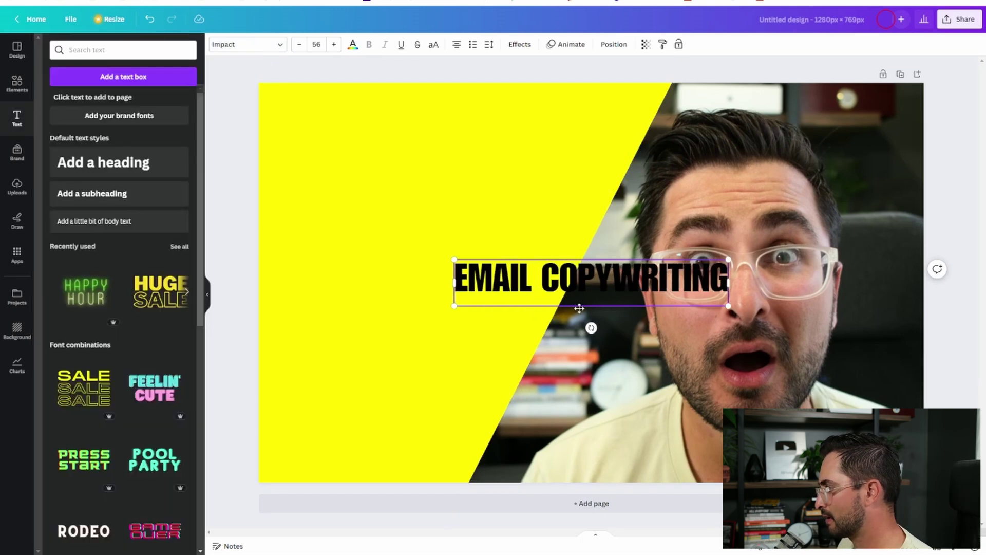
Move the heading to the slab's top-left and enlarge it to size 74.2.
left_click_drag(579, 306, 396, 140)
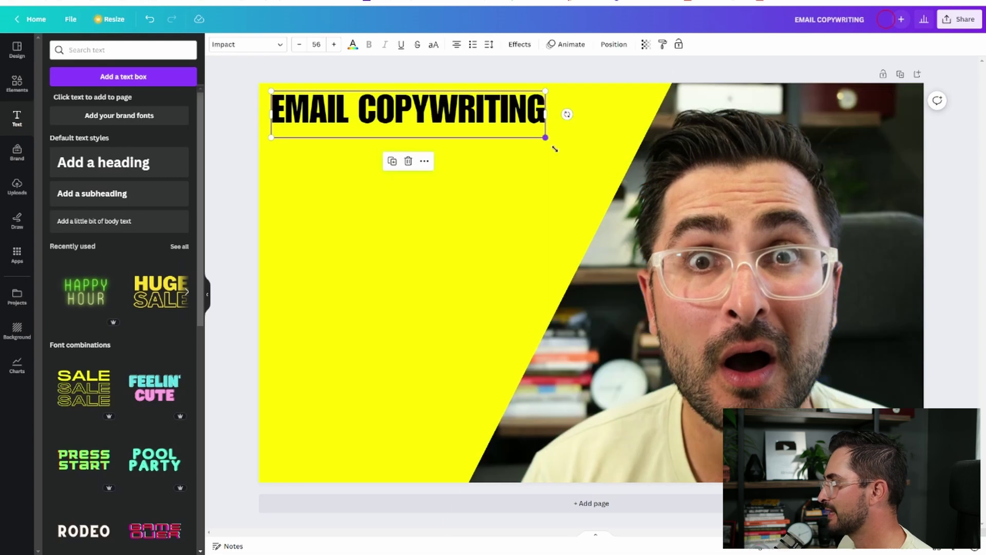
left_click_drag(554, 149, 645, 164)
left_click_drag(486, 108, 458, 126)
left_click(507, 65)
left_click(459, 130)
Add an Impact bulleted list reading 'Sales emails', 'Marketing Emails' and 'Newsletters'.
left_click(219, 124)
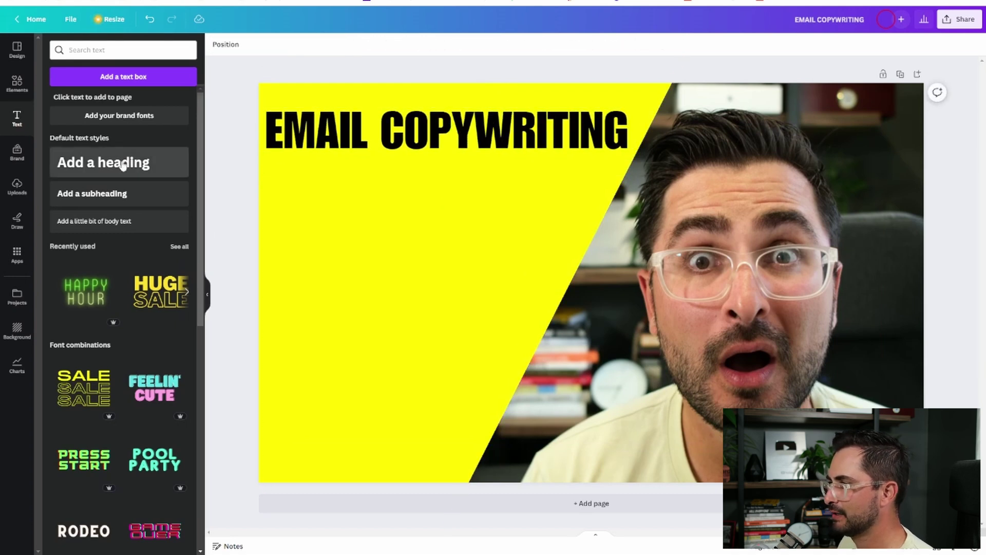
left_click(123, 165)
left_click(251, 45)
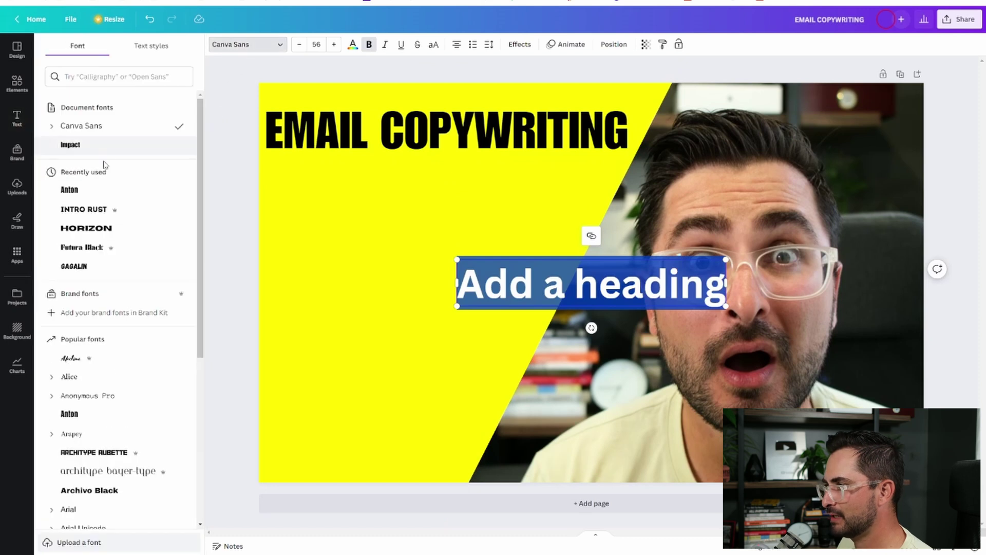
left_click(77, 145)
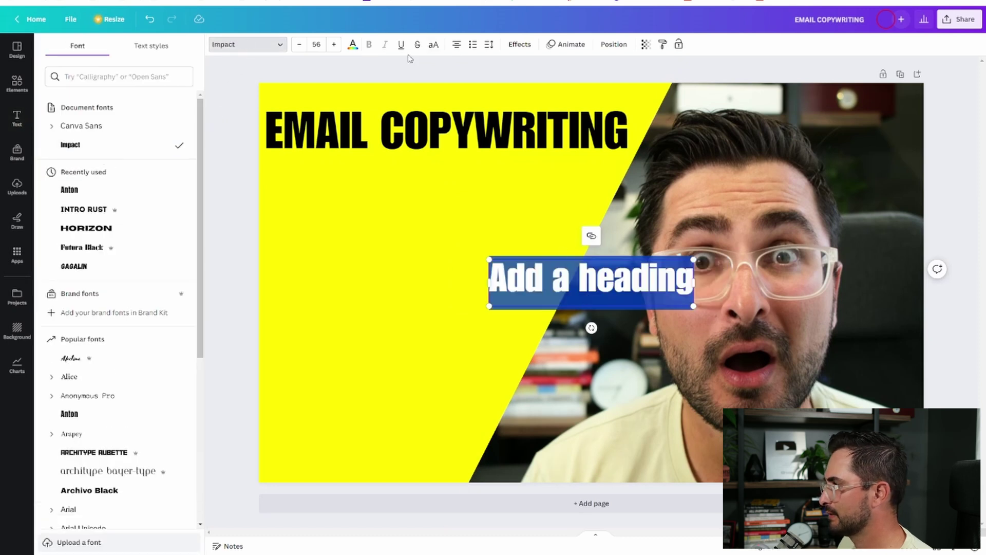
left_click(477, 47)
type("Sa")
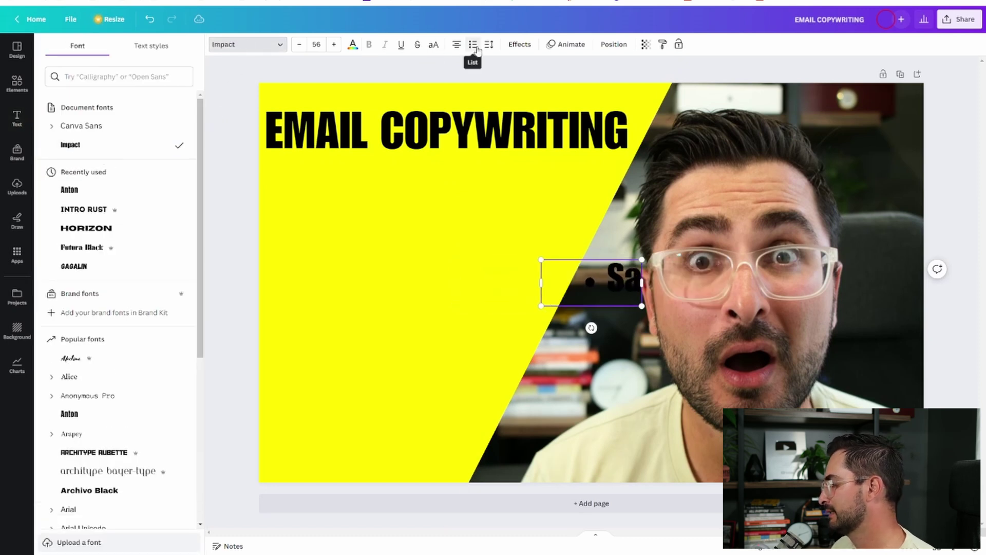
type("les emails")
key("Return")
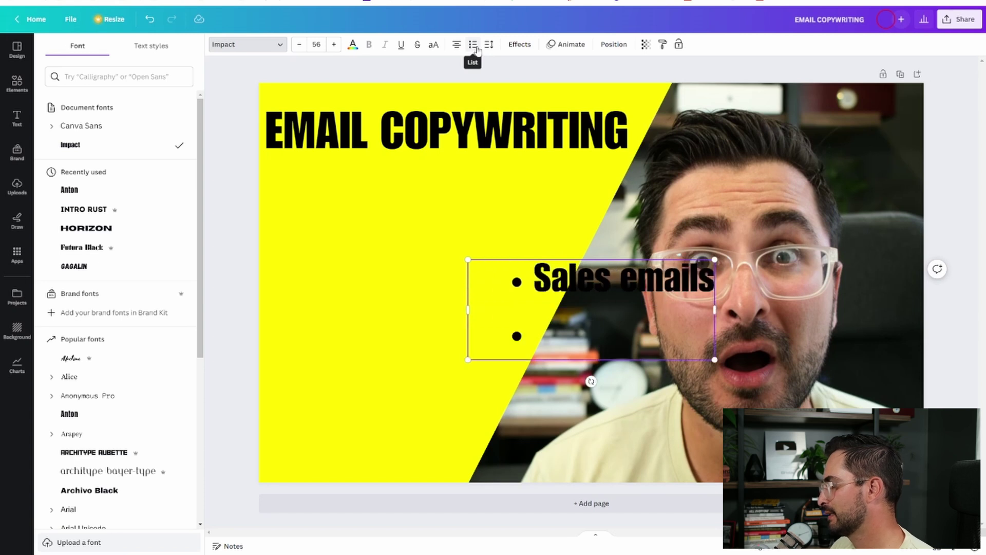
type("Marketing Emails")
key("Return")
type("N")
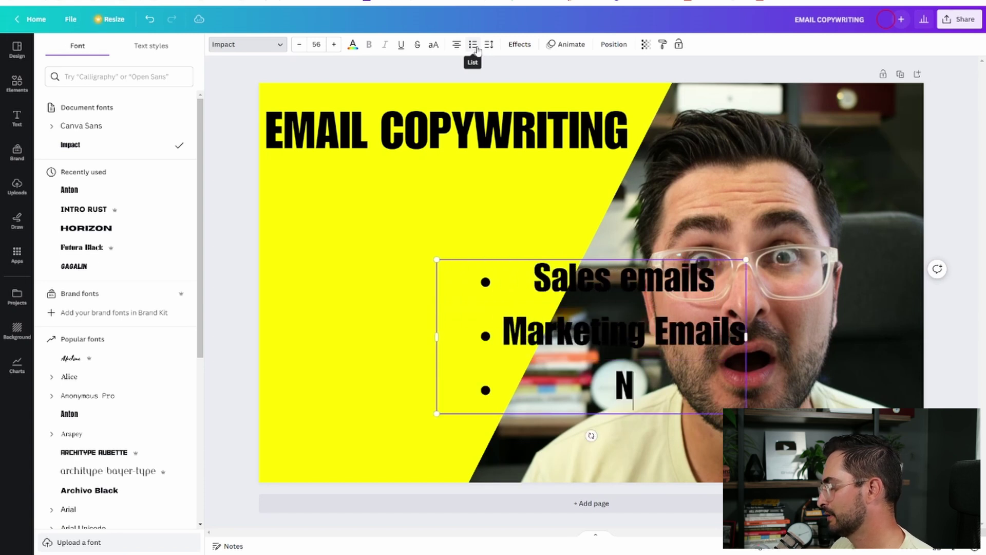
type("ewsletters")
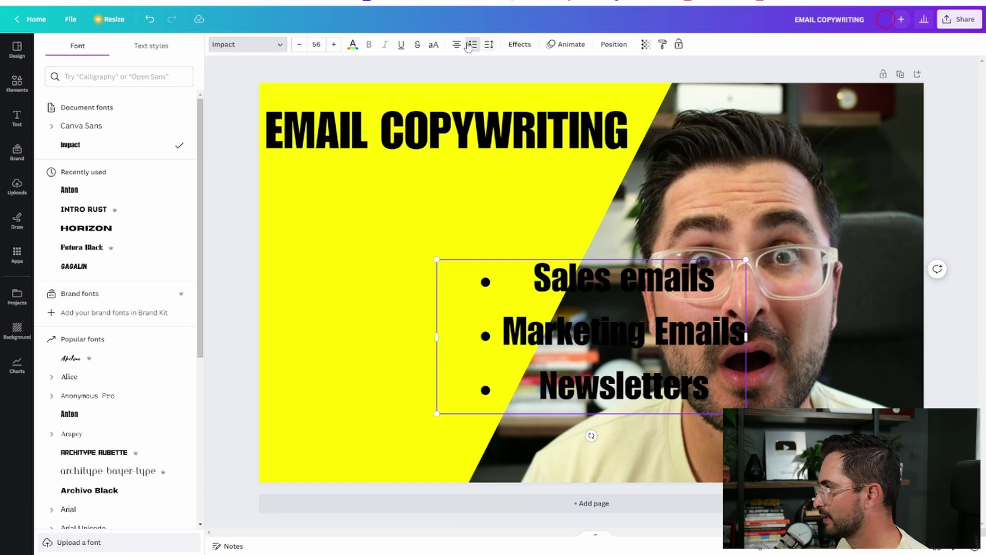
Left-align all three bullet lines and place the list just beneath the heading.
left_click(457, 45)
key("ctrl+a")
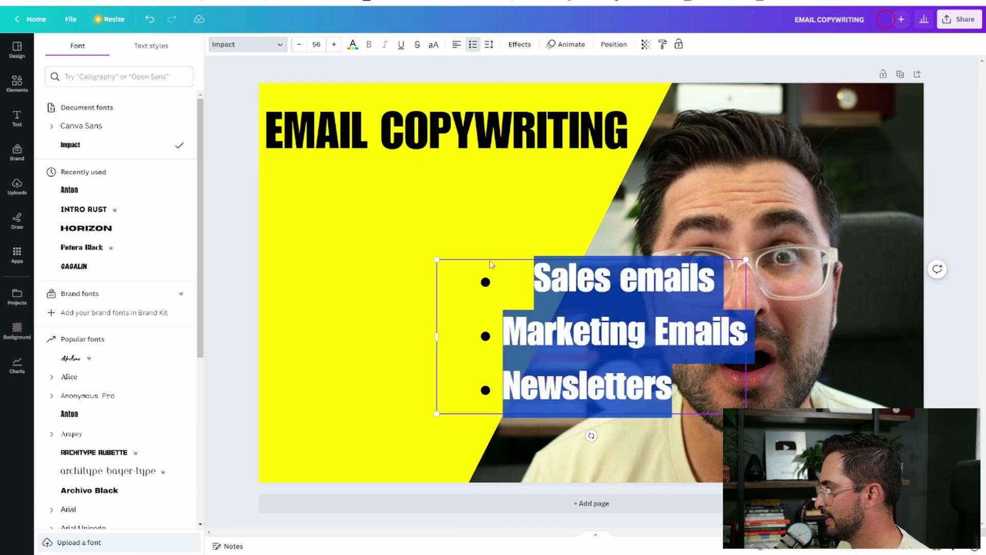
left_click(456, 45)
left_click(456, 44)
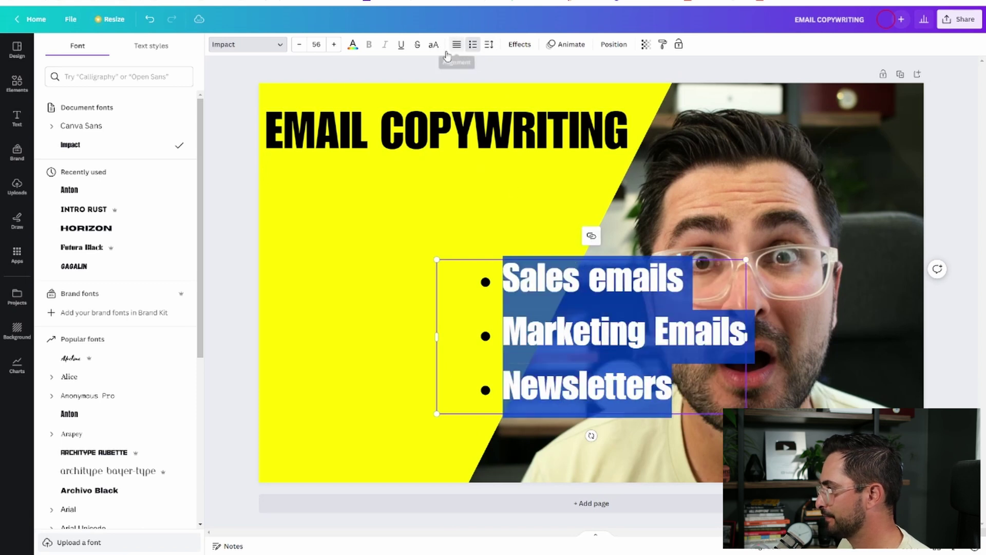
left_click(228, 128)
left_click_drag(513, 349, 330, 272)
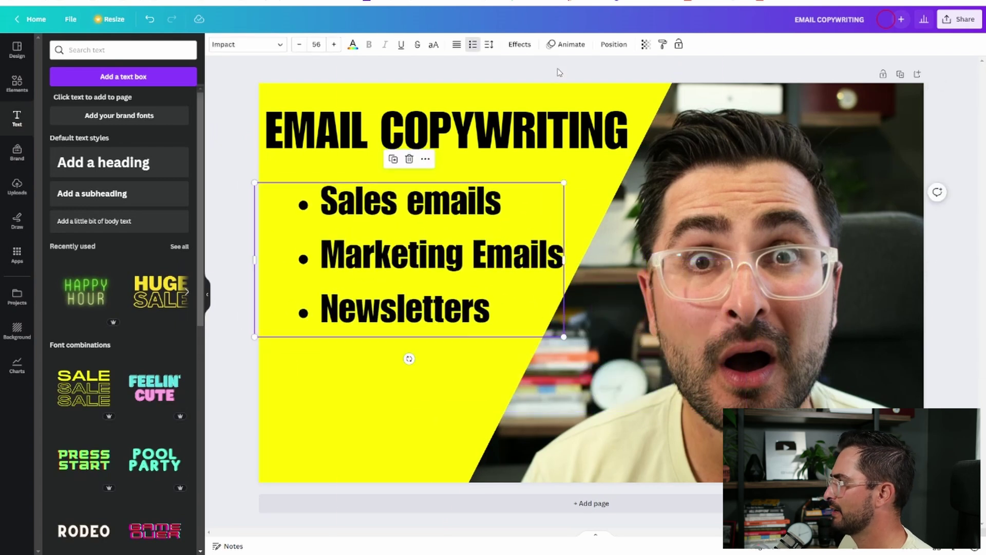
left_click_drag(488, 263, 487, 274)
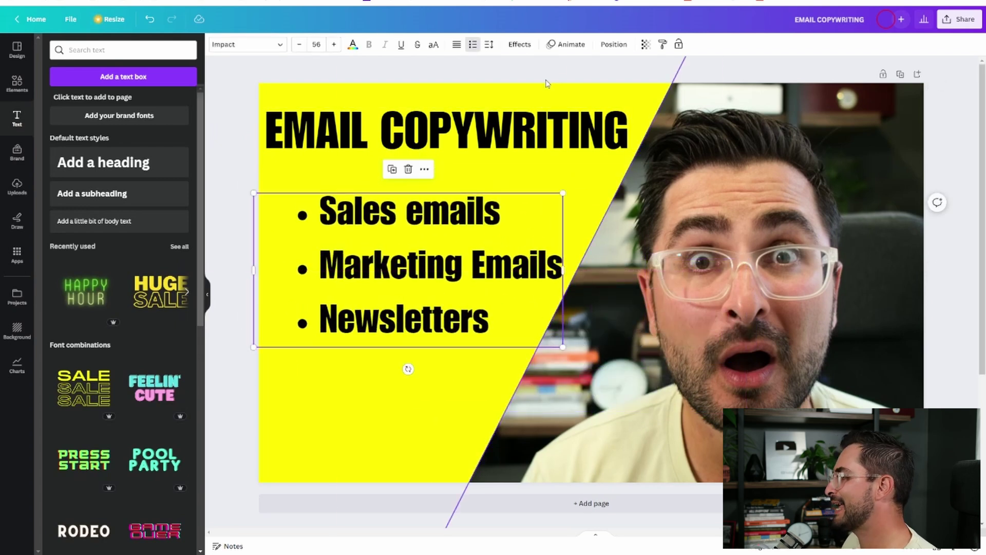
left_click(564, 73)
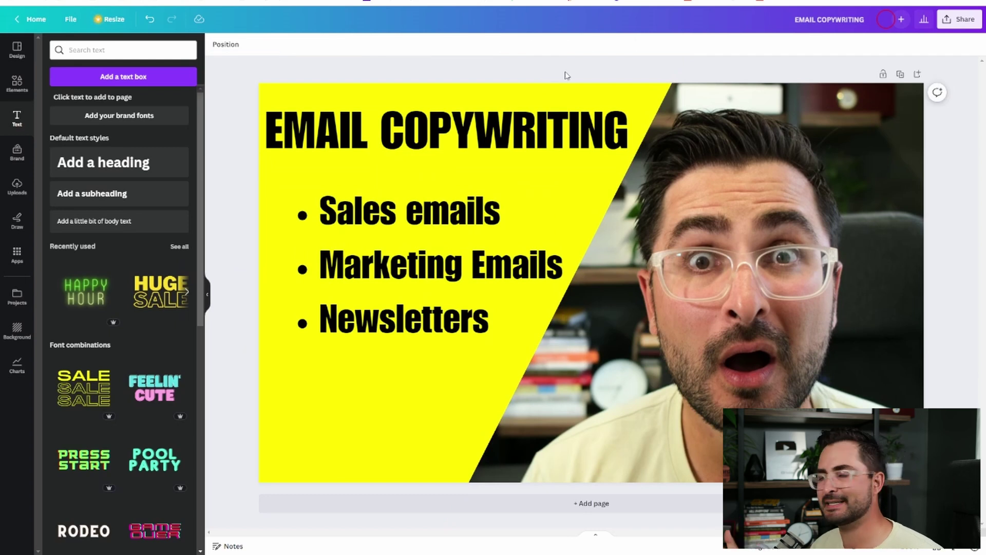